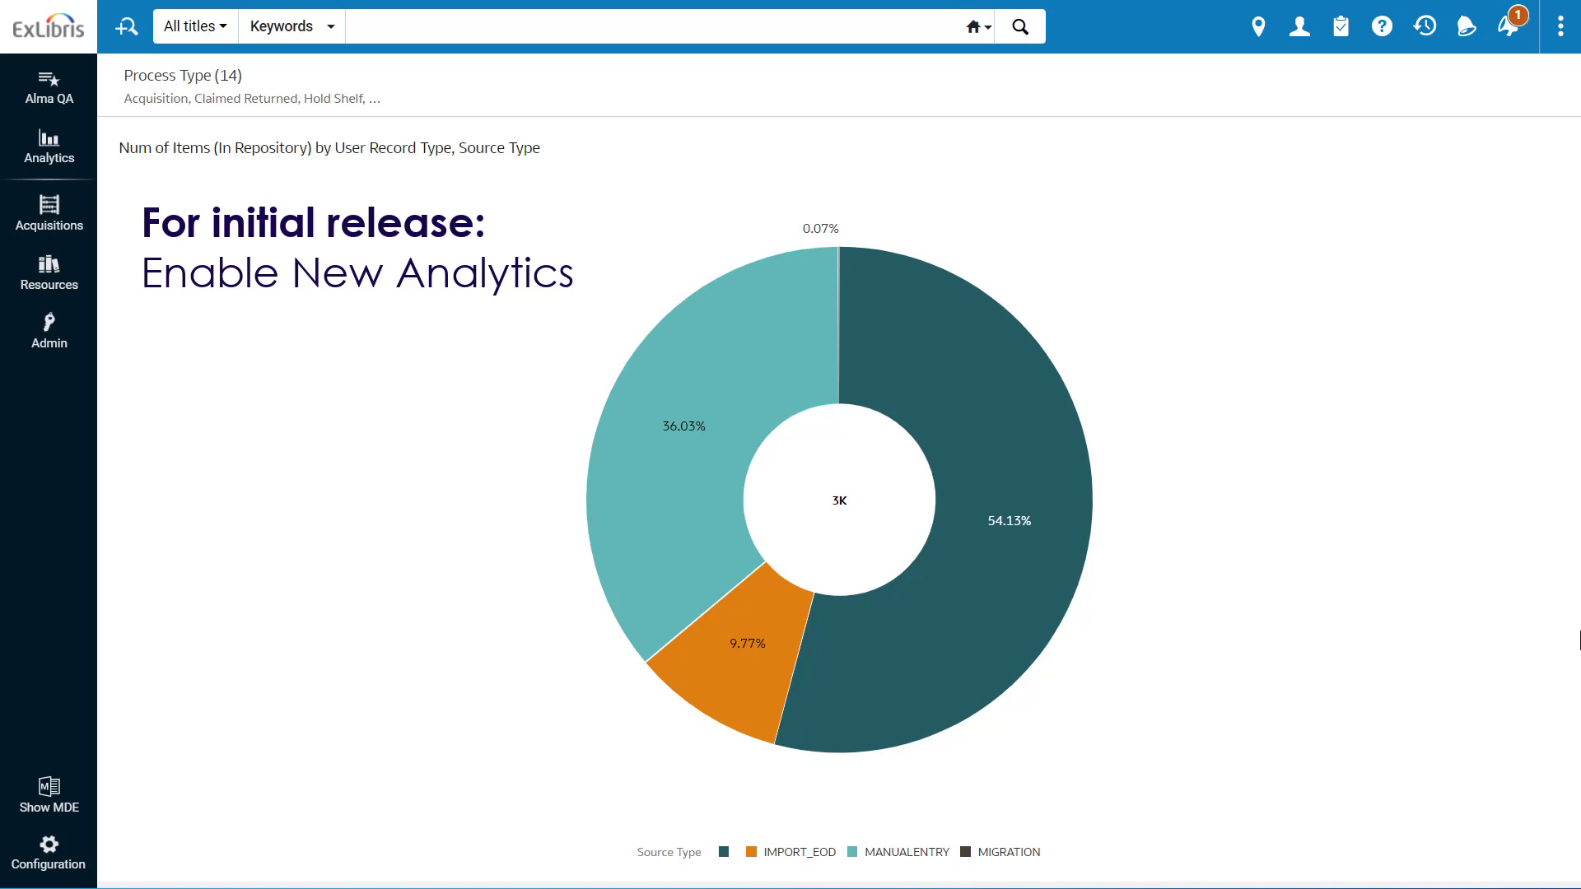
# - Open the Feature Rollout Configuration page from the user account menu
pyautogui.click(1300, 26)
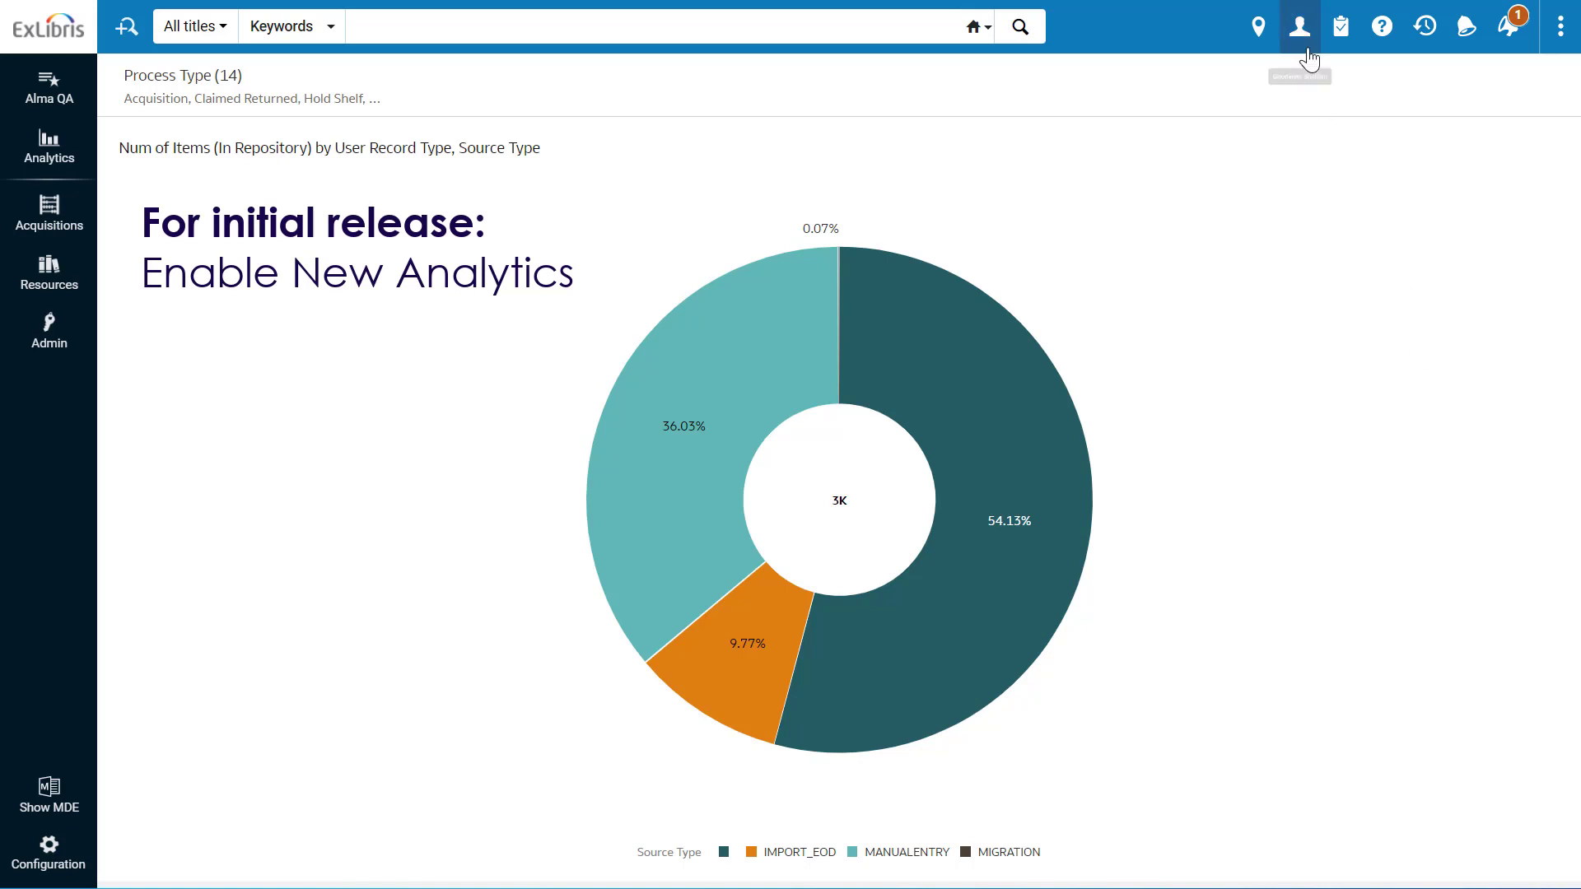
pyautogui.click(1265, 265)
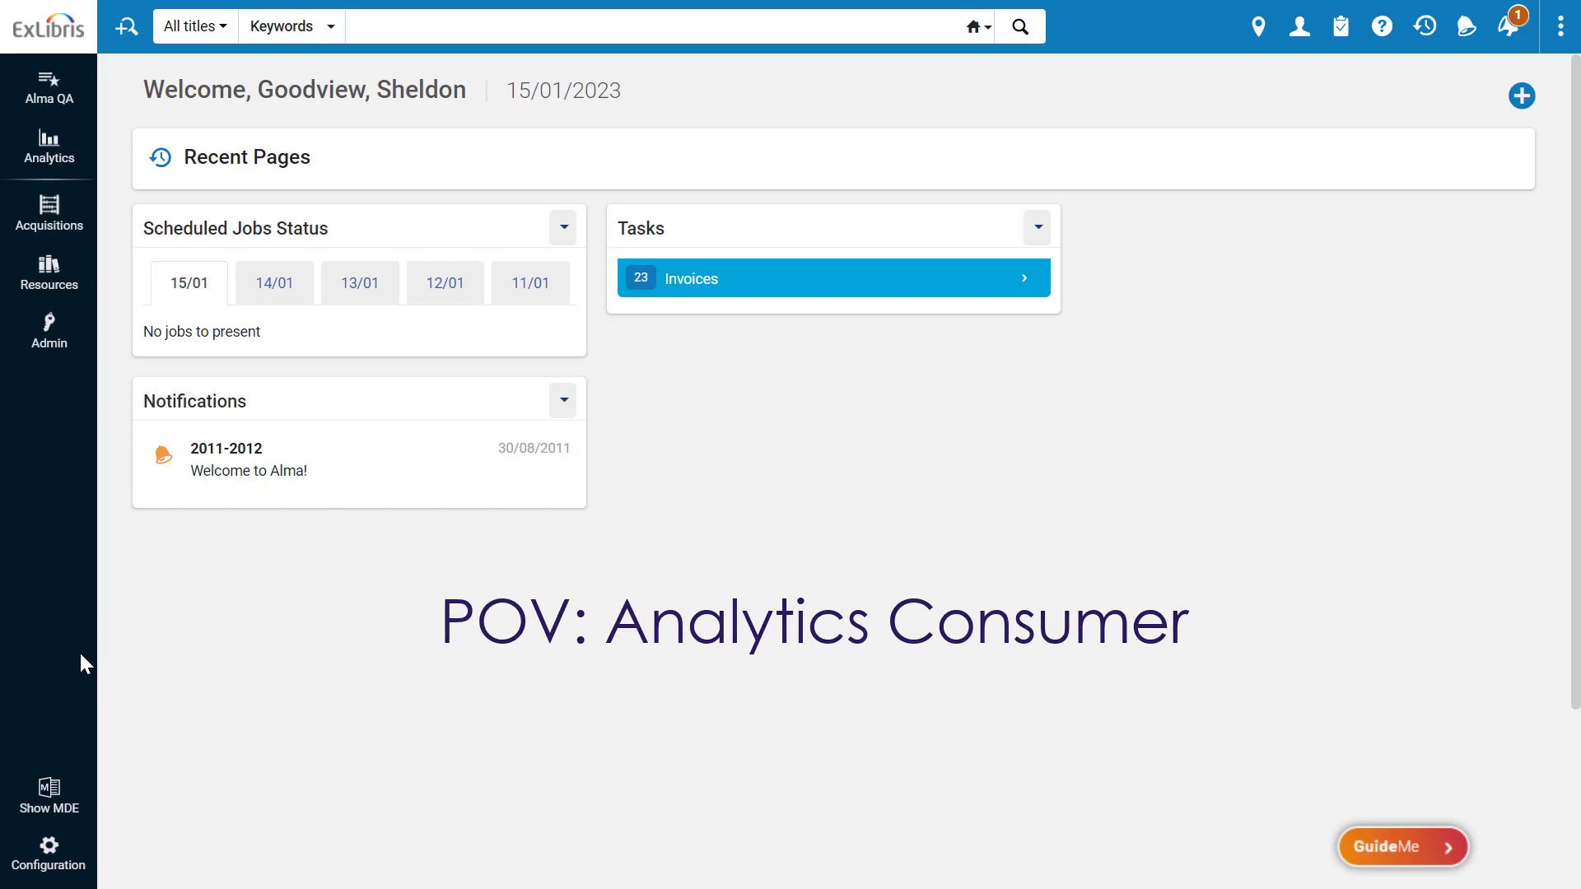
# - Open the Analytics panel and expand the Alma Homepage dashboard selector to list dashboards
pyautogui.click(50, 144)
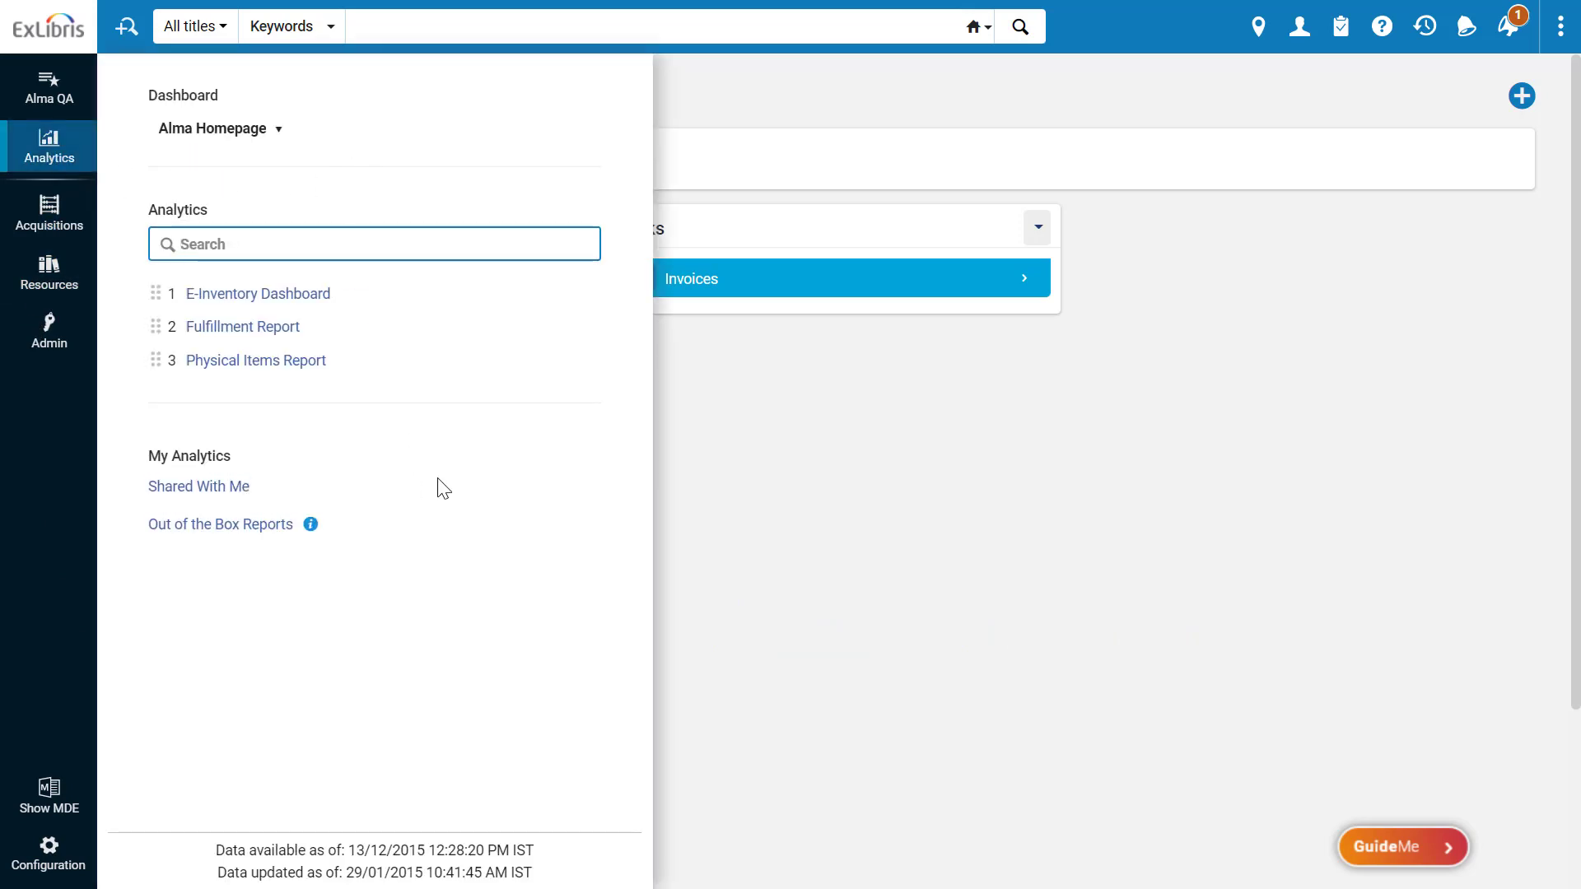
pyautogui.click(270, 131)
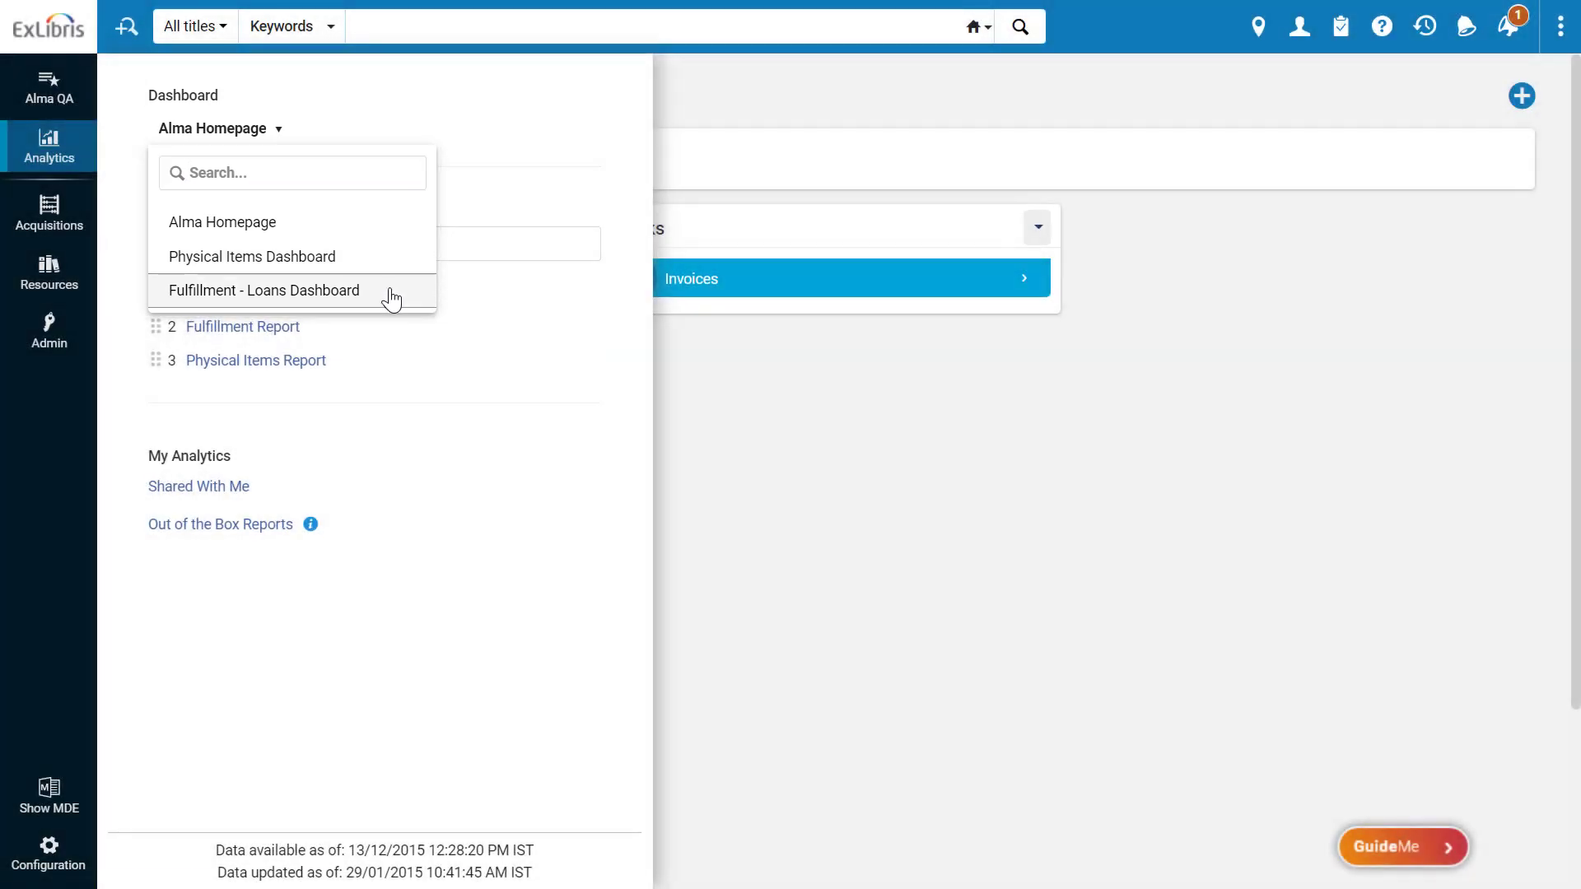
# - Switch to the Fulfillment - Loans Dashboard and reopen the Analytics panel
pyautogui.click(391, 295)
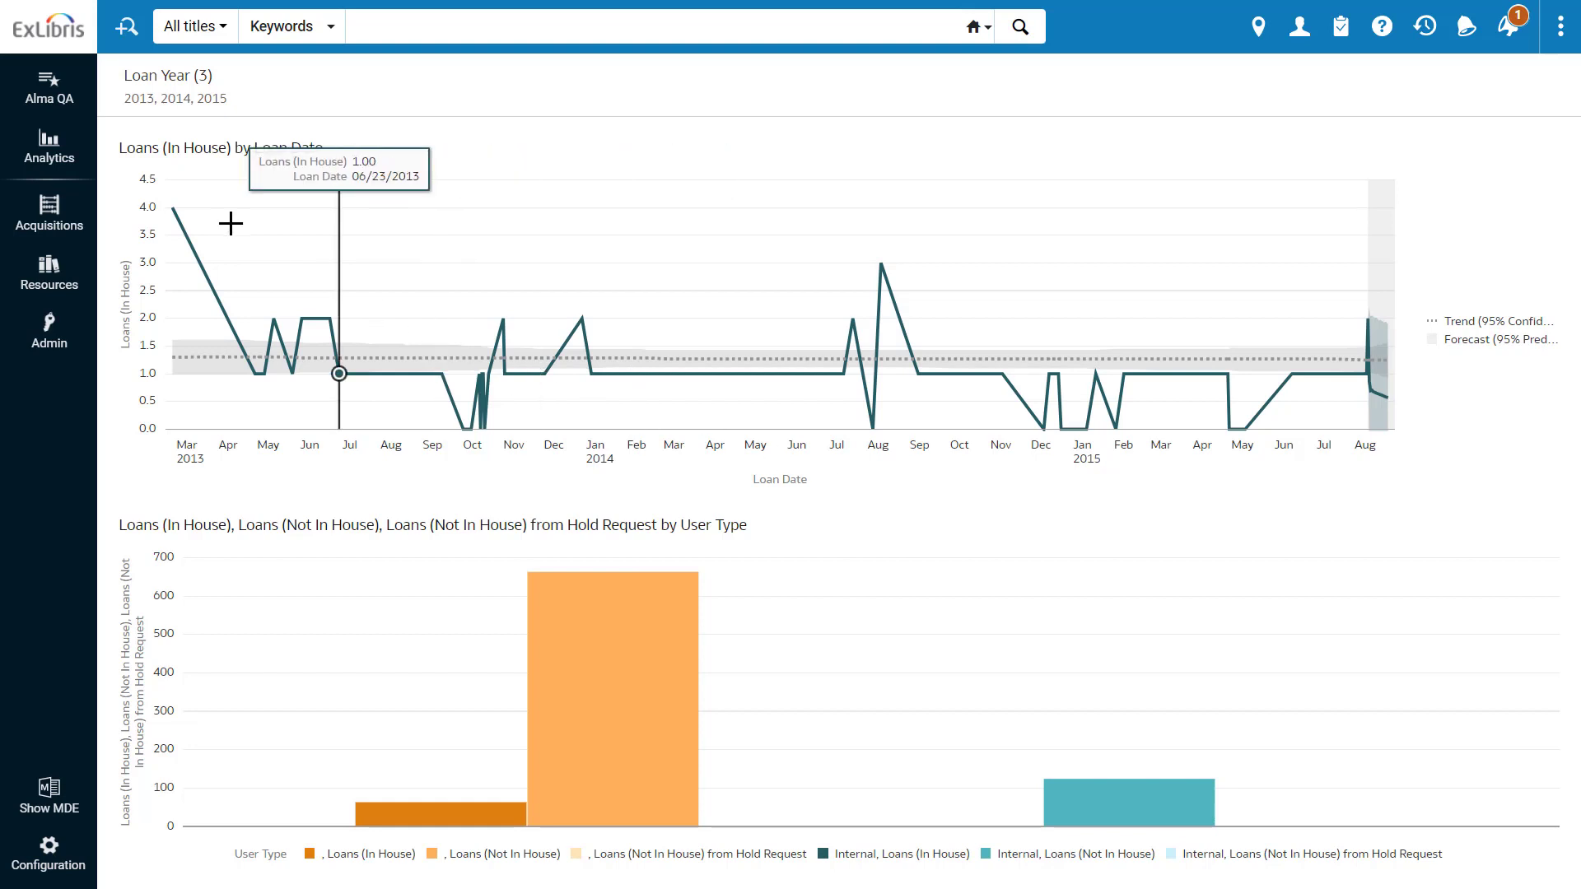
pyautogui.click(67, 144)
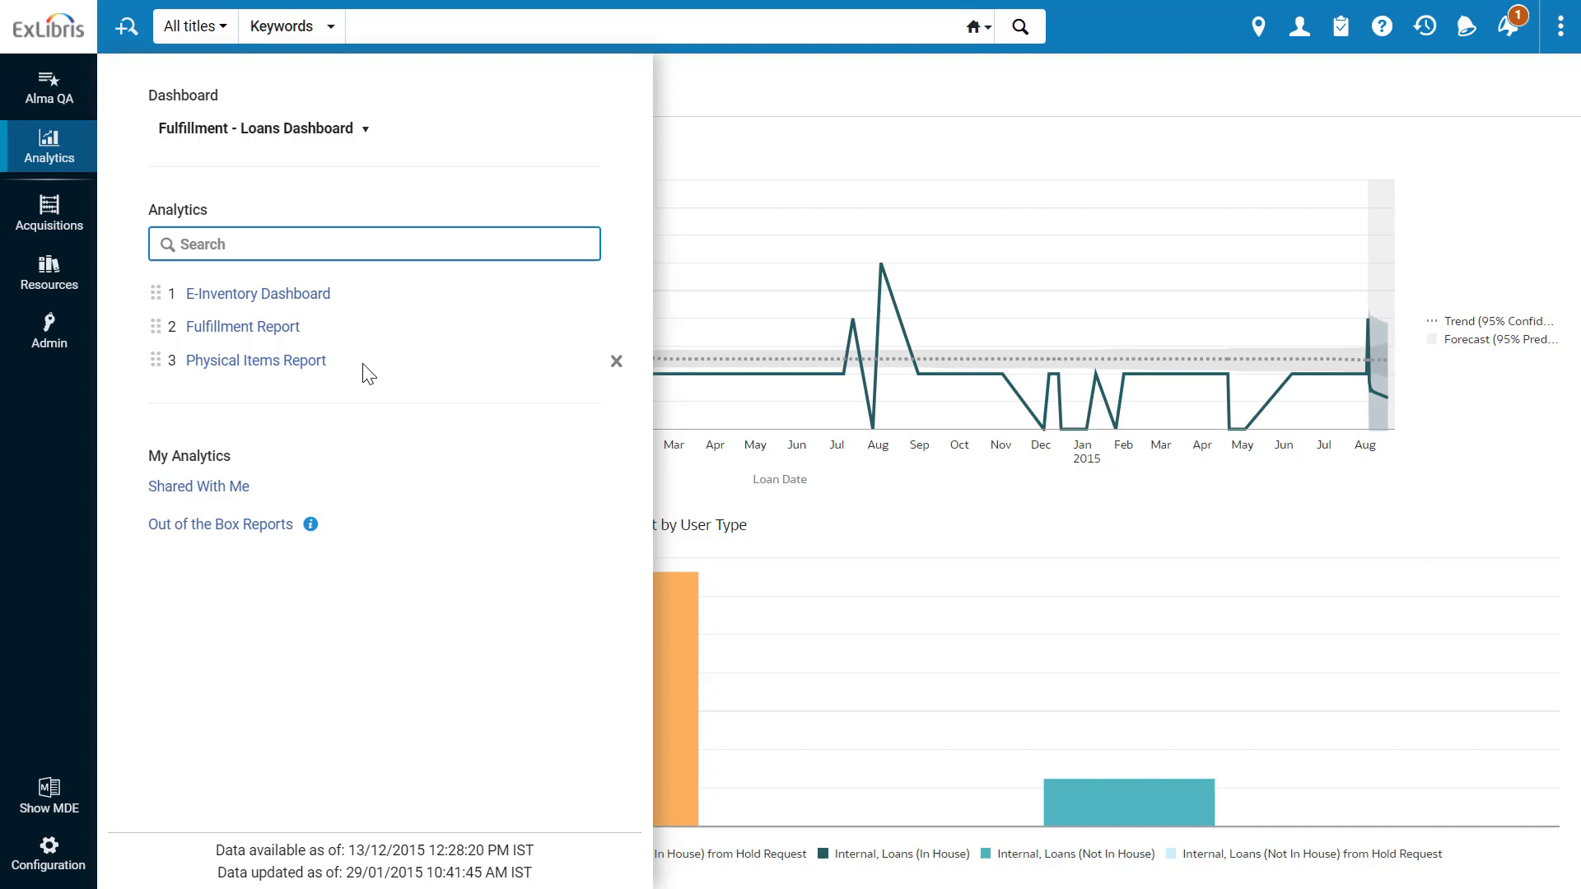
# - Search Analytics for '24x', star the 24x7 Report as a favourite, and clear the search
pyautogui.write('24x')
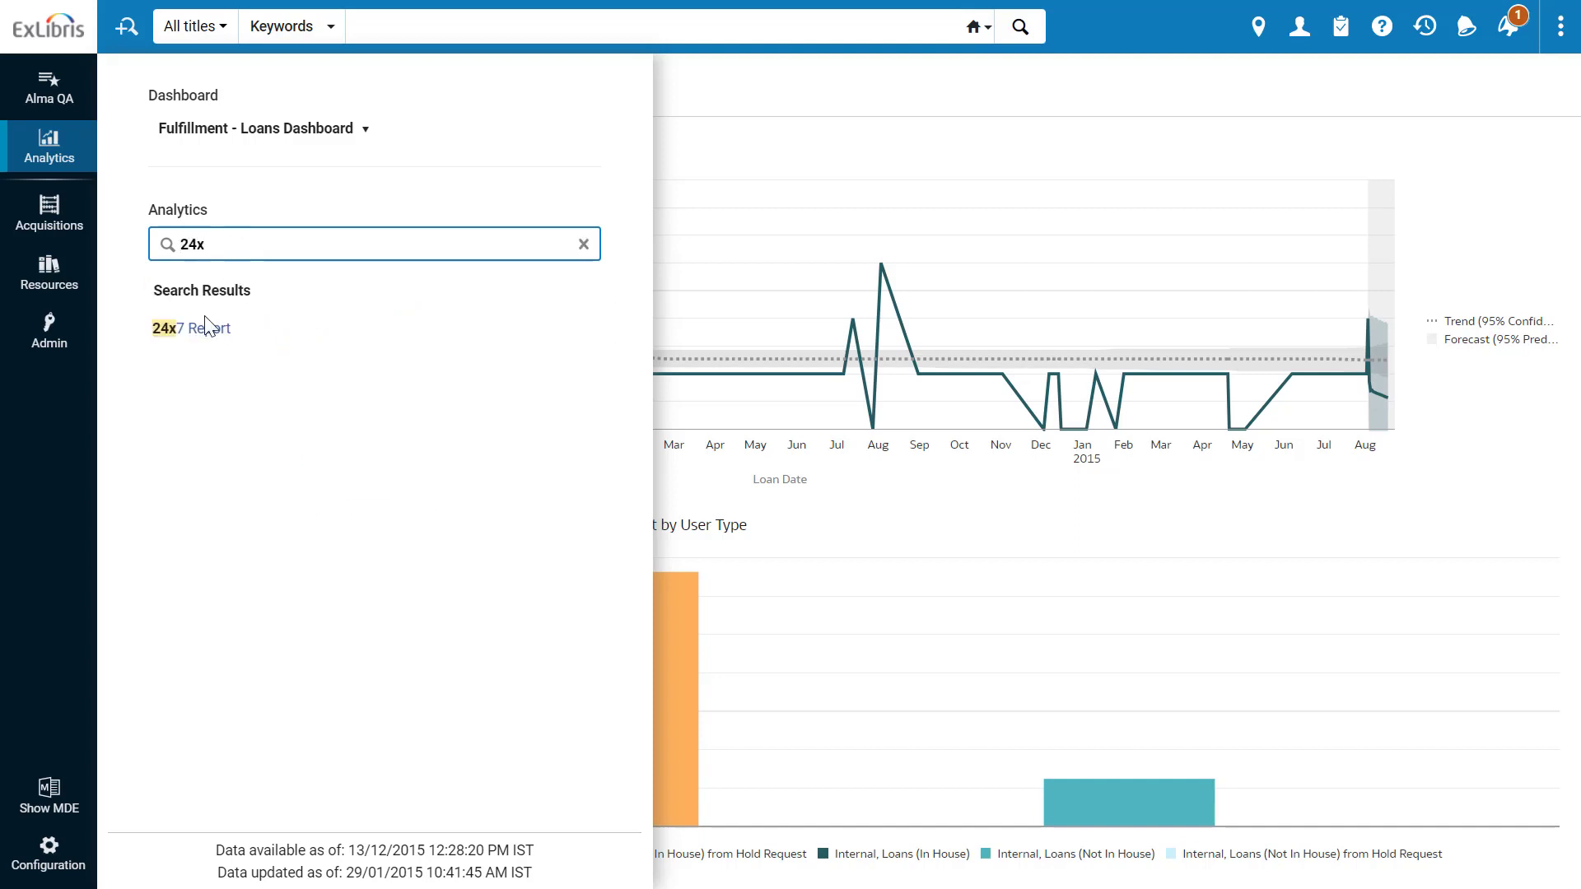
pyautogui.click(140, 329)
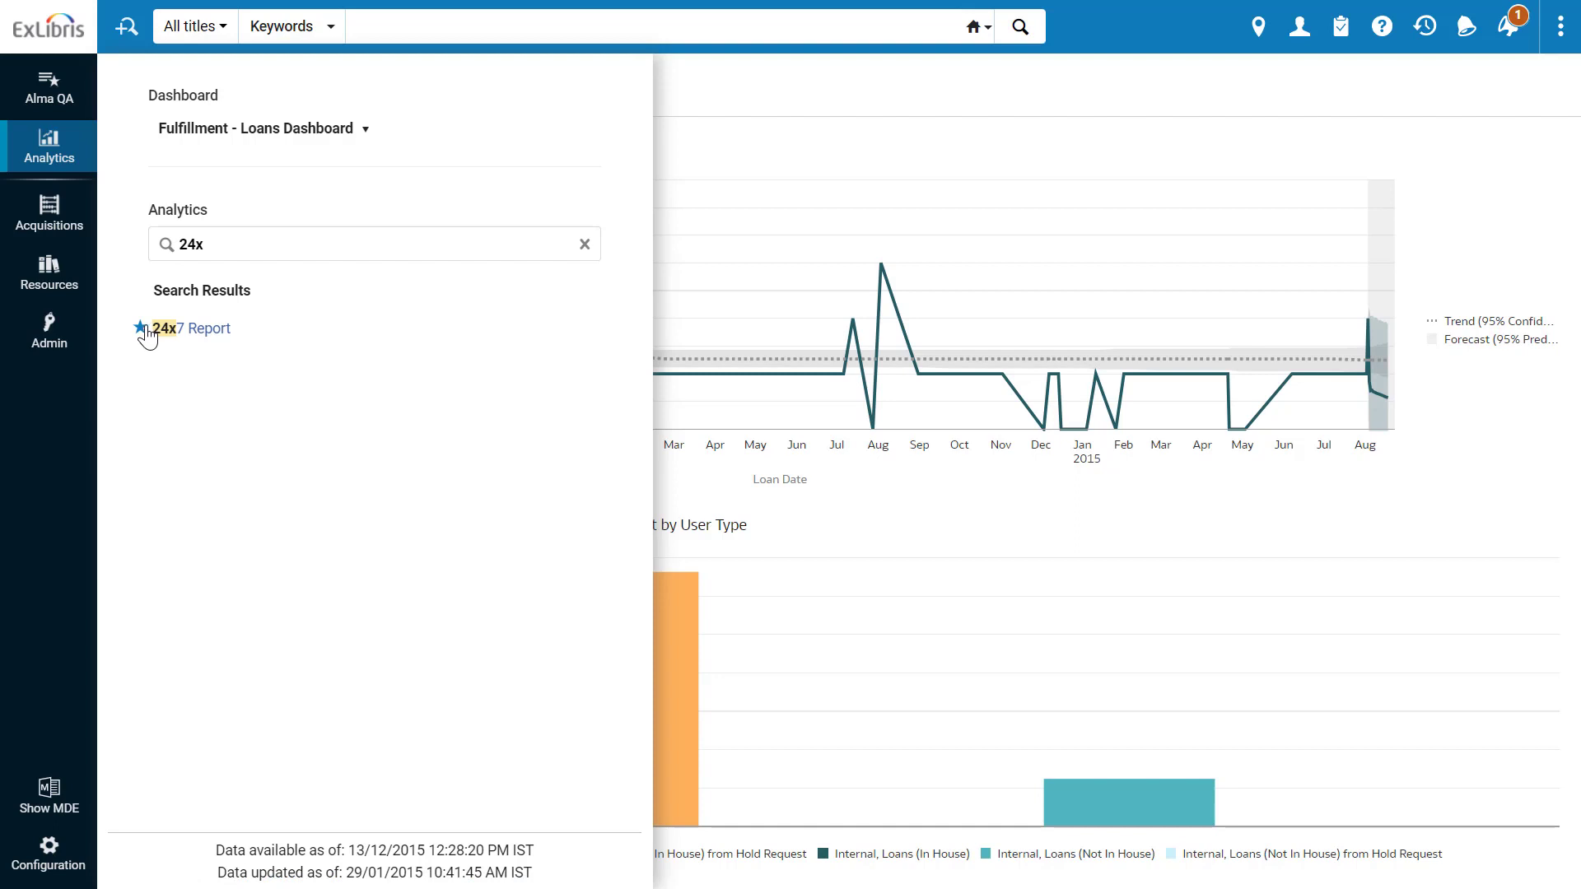
pyautogui.click(585, 244)
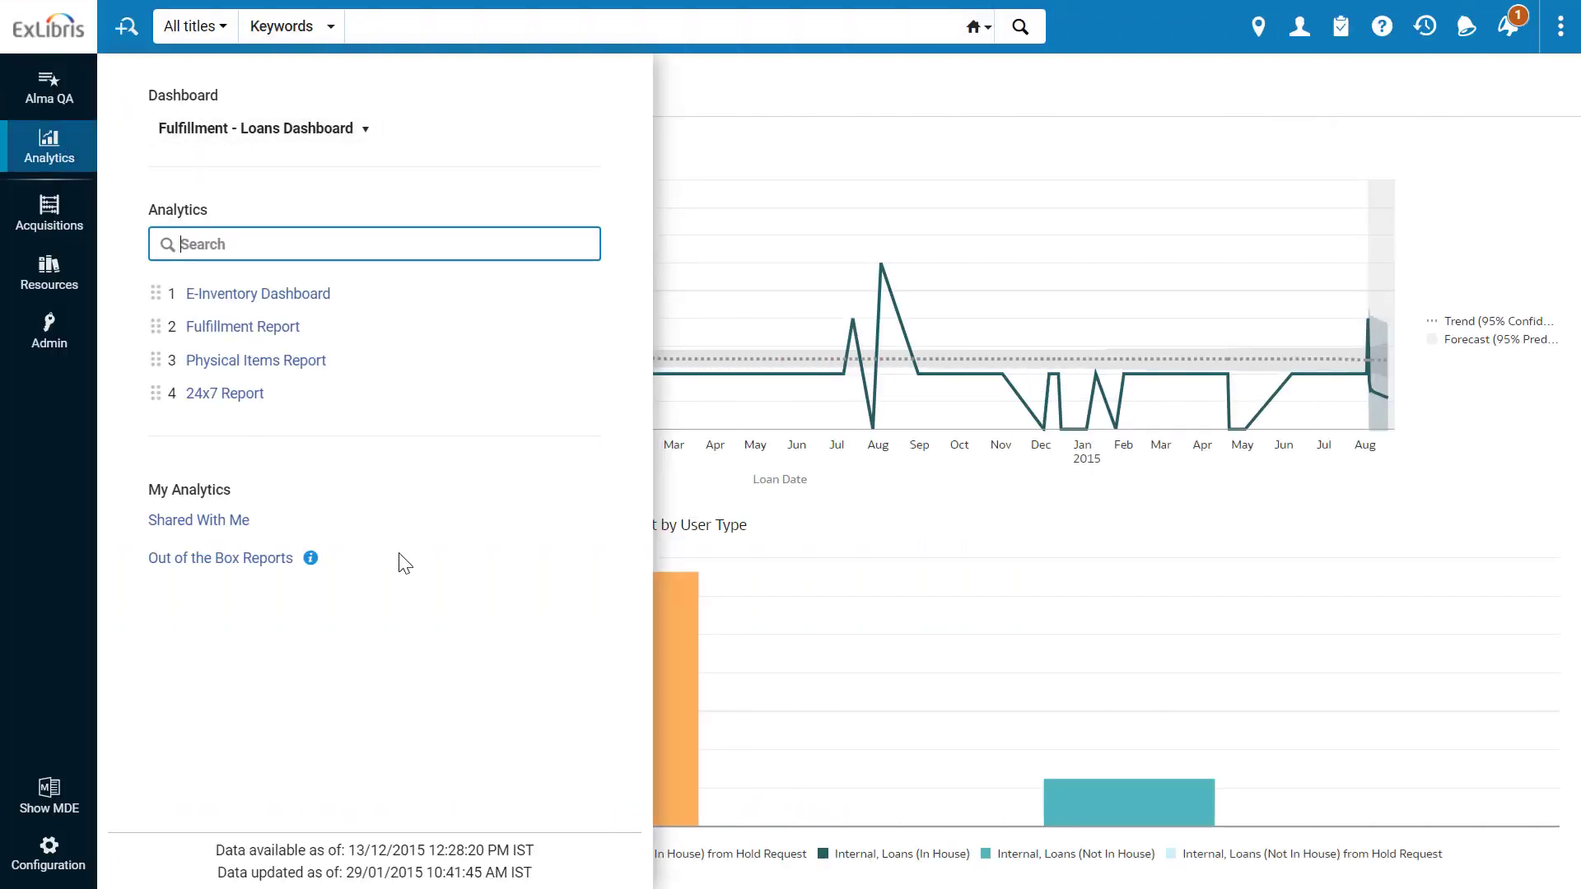
# - Inspect the Sort by, Type and Subject Area options, then toggle Fulfillment Dashboard's favourite on and off
pyautogui.click(198, 568)
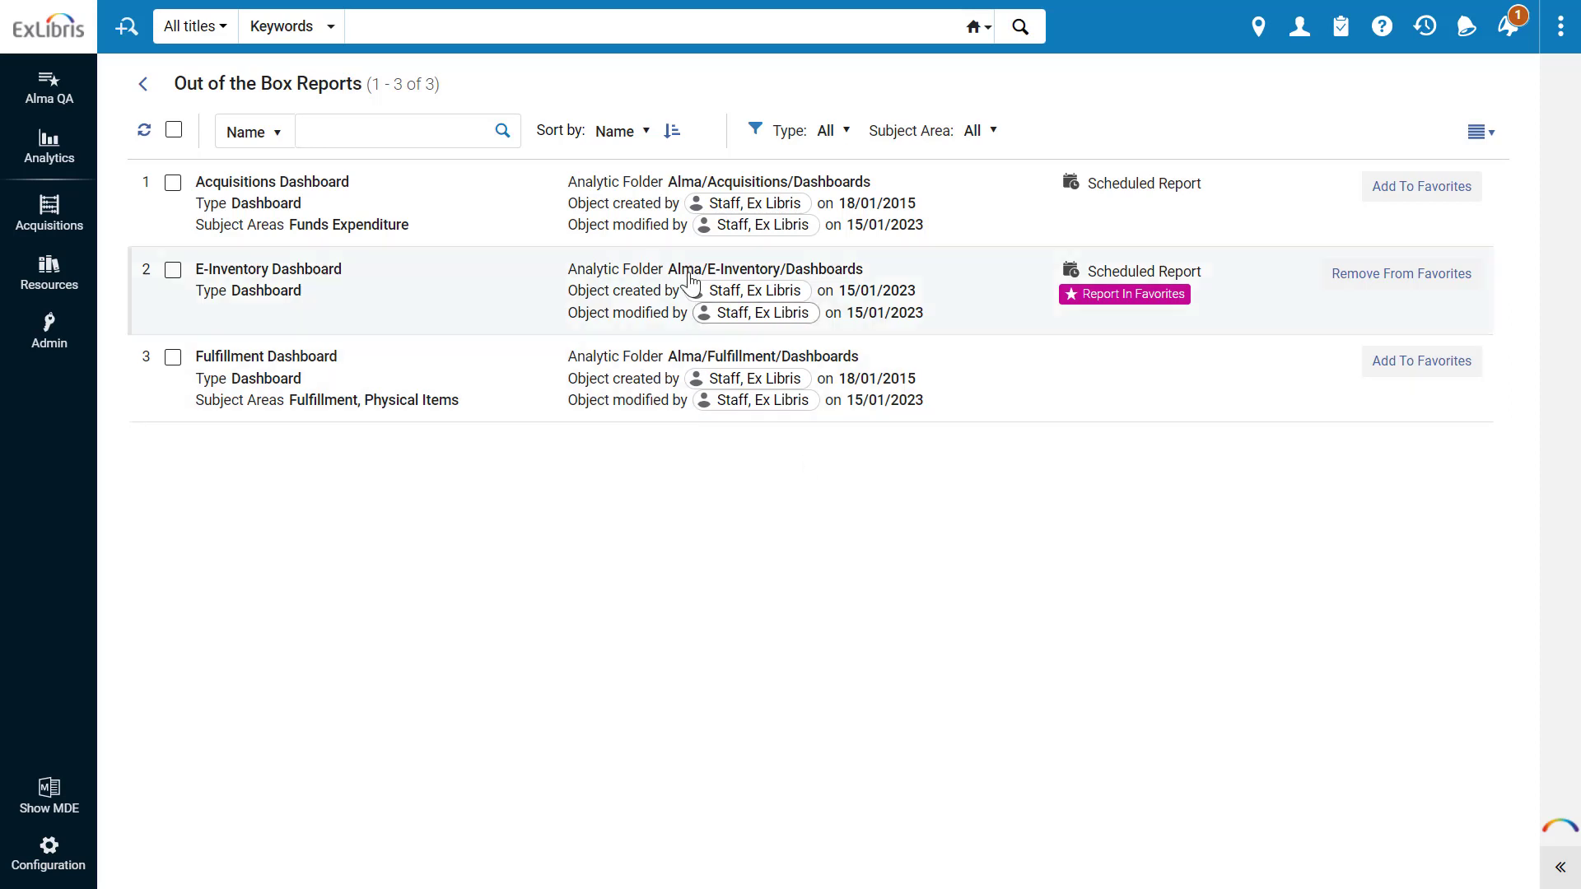
pyautogui.click(641, 131)
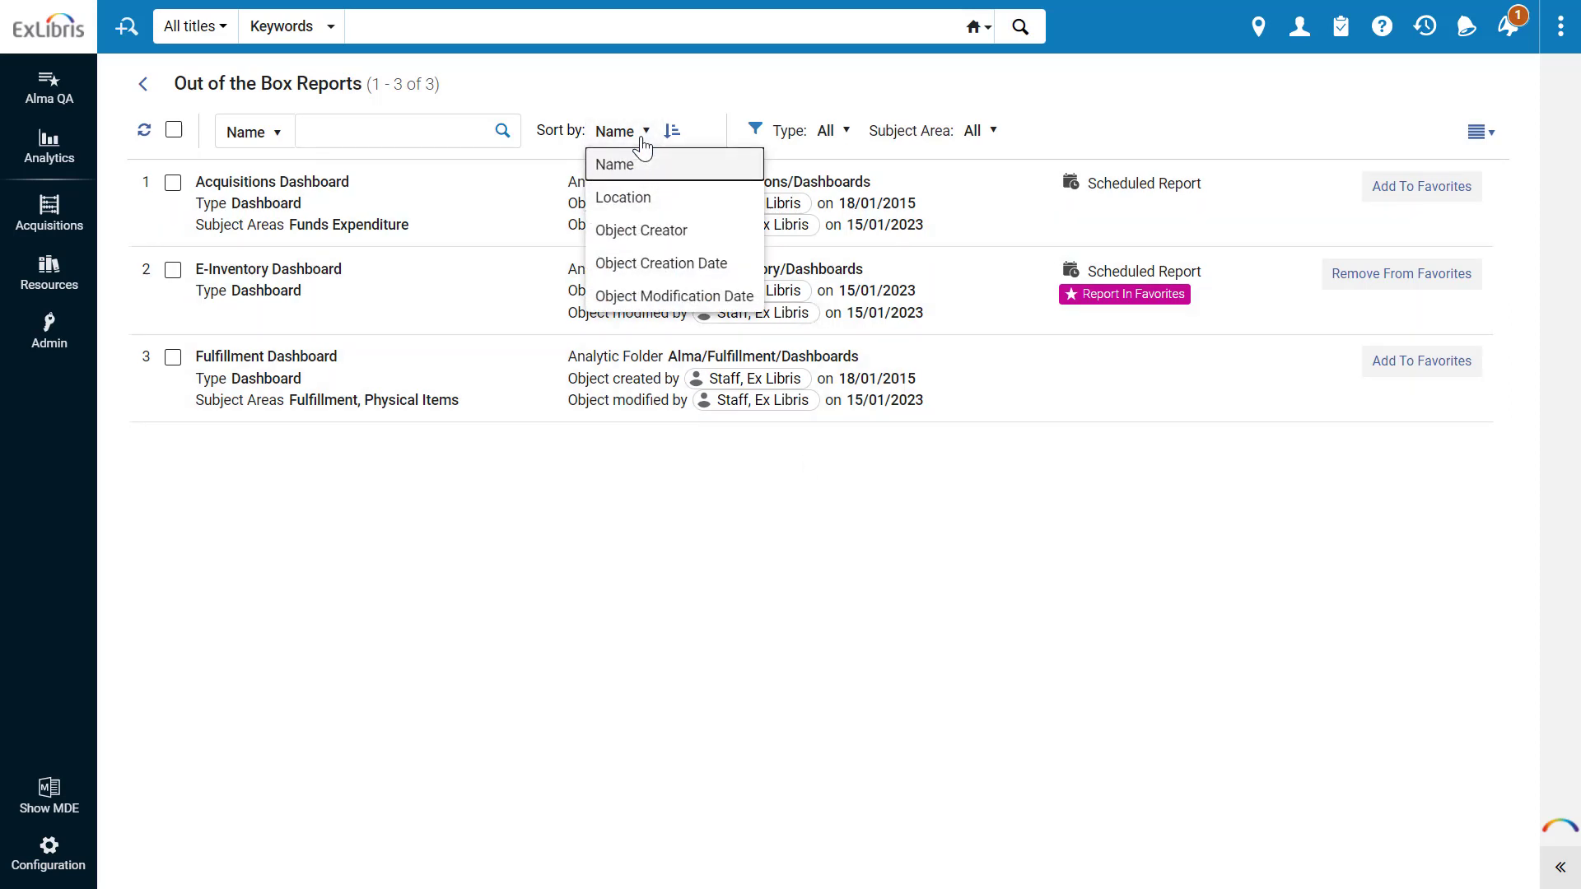
pyautogui.click(841, 134)
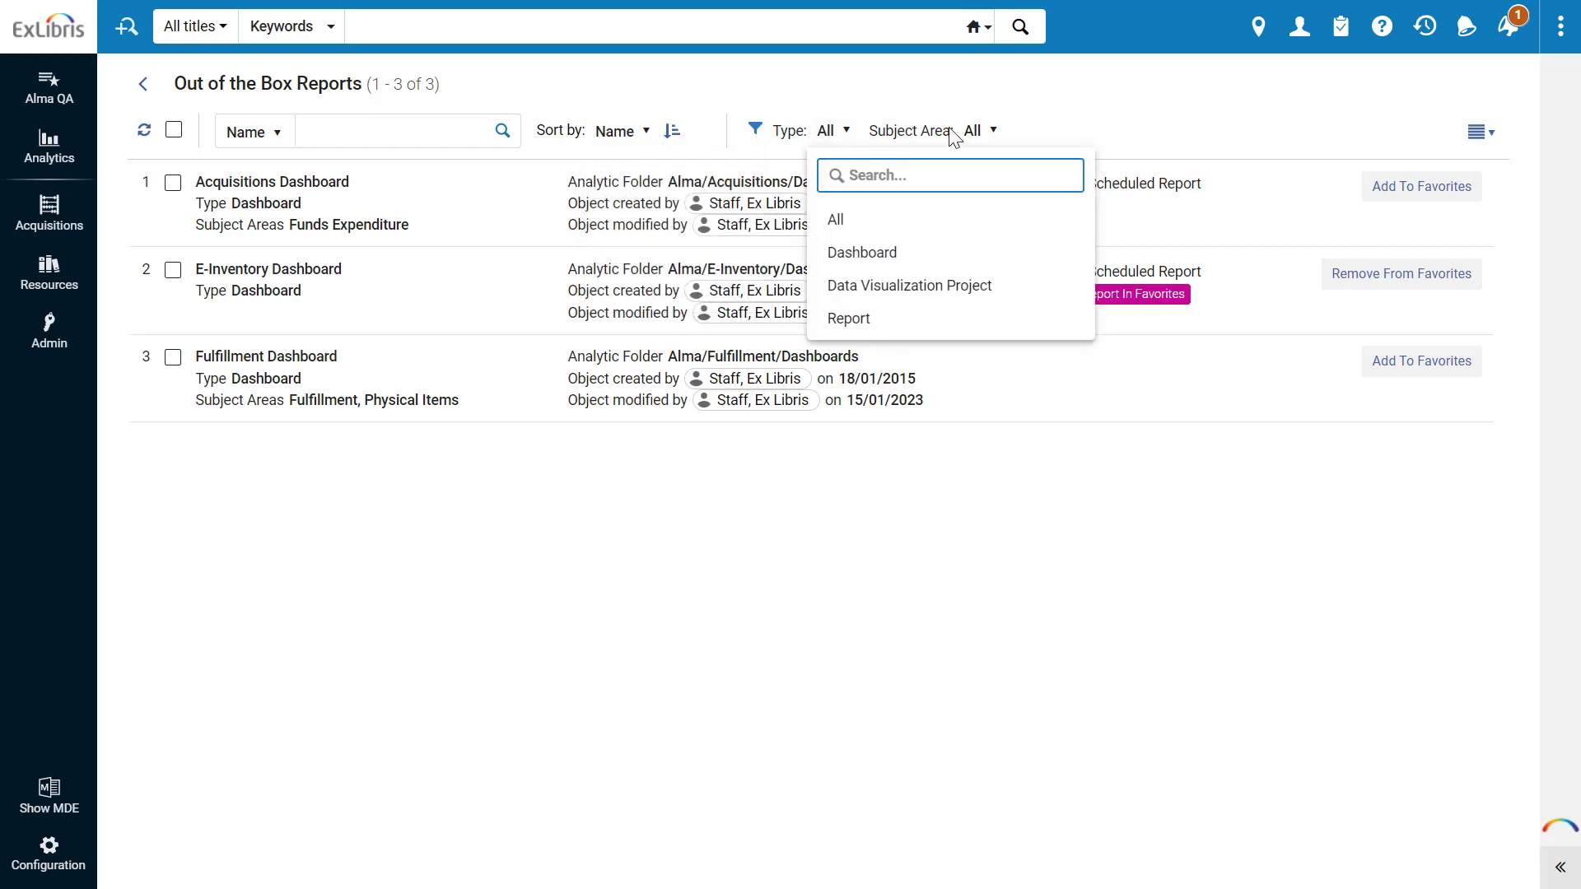
pyautogui.click(994, 135)
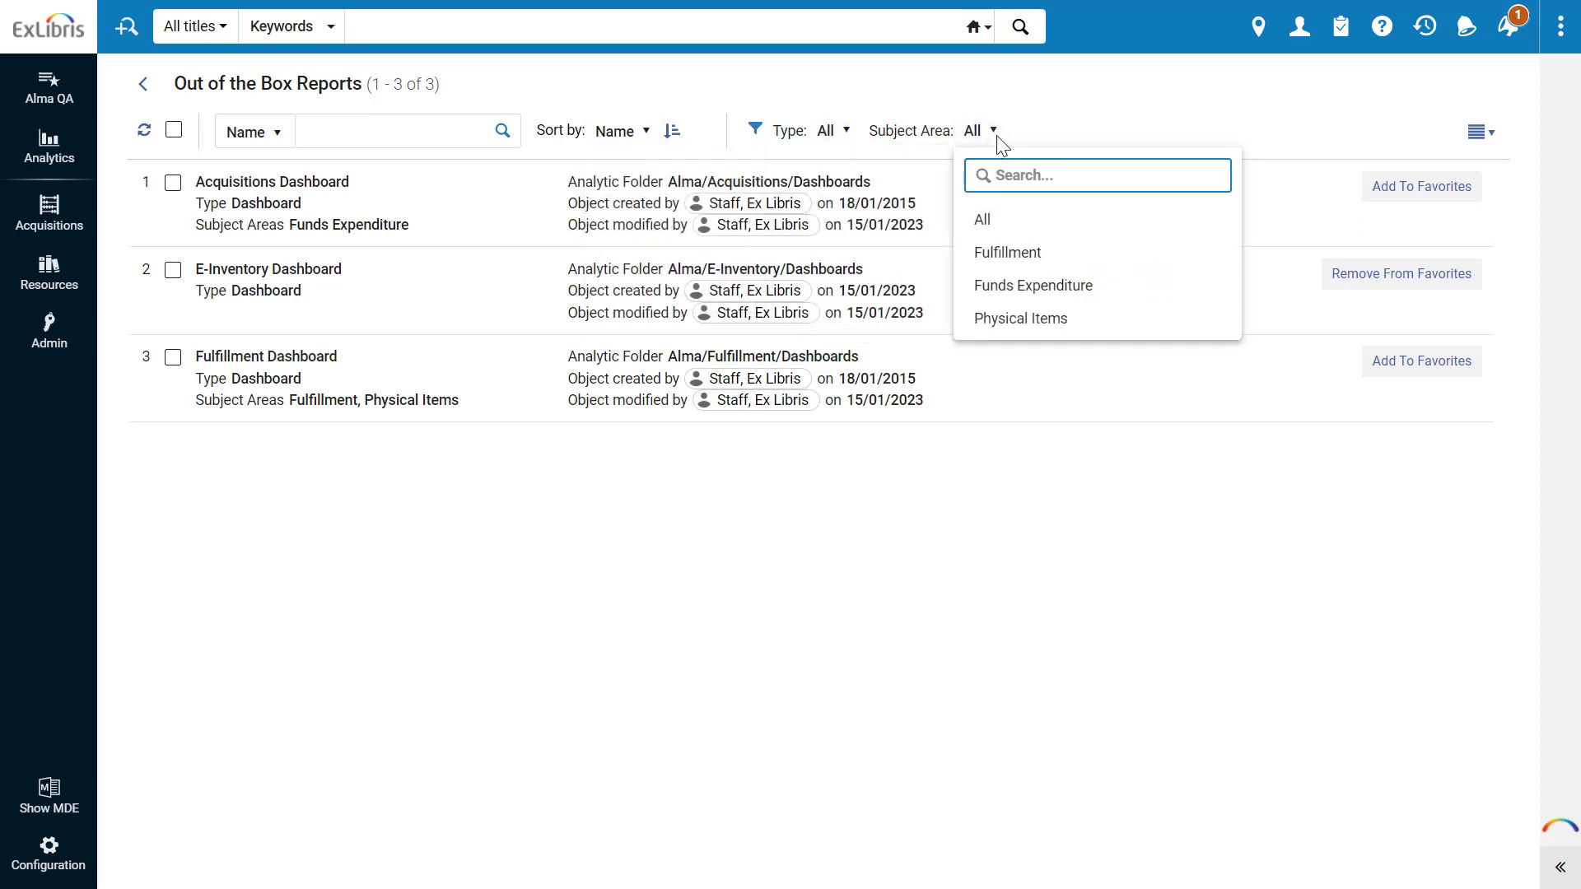
pyautogui.click(1056, 521)
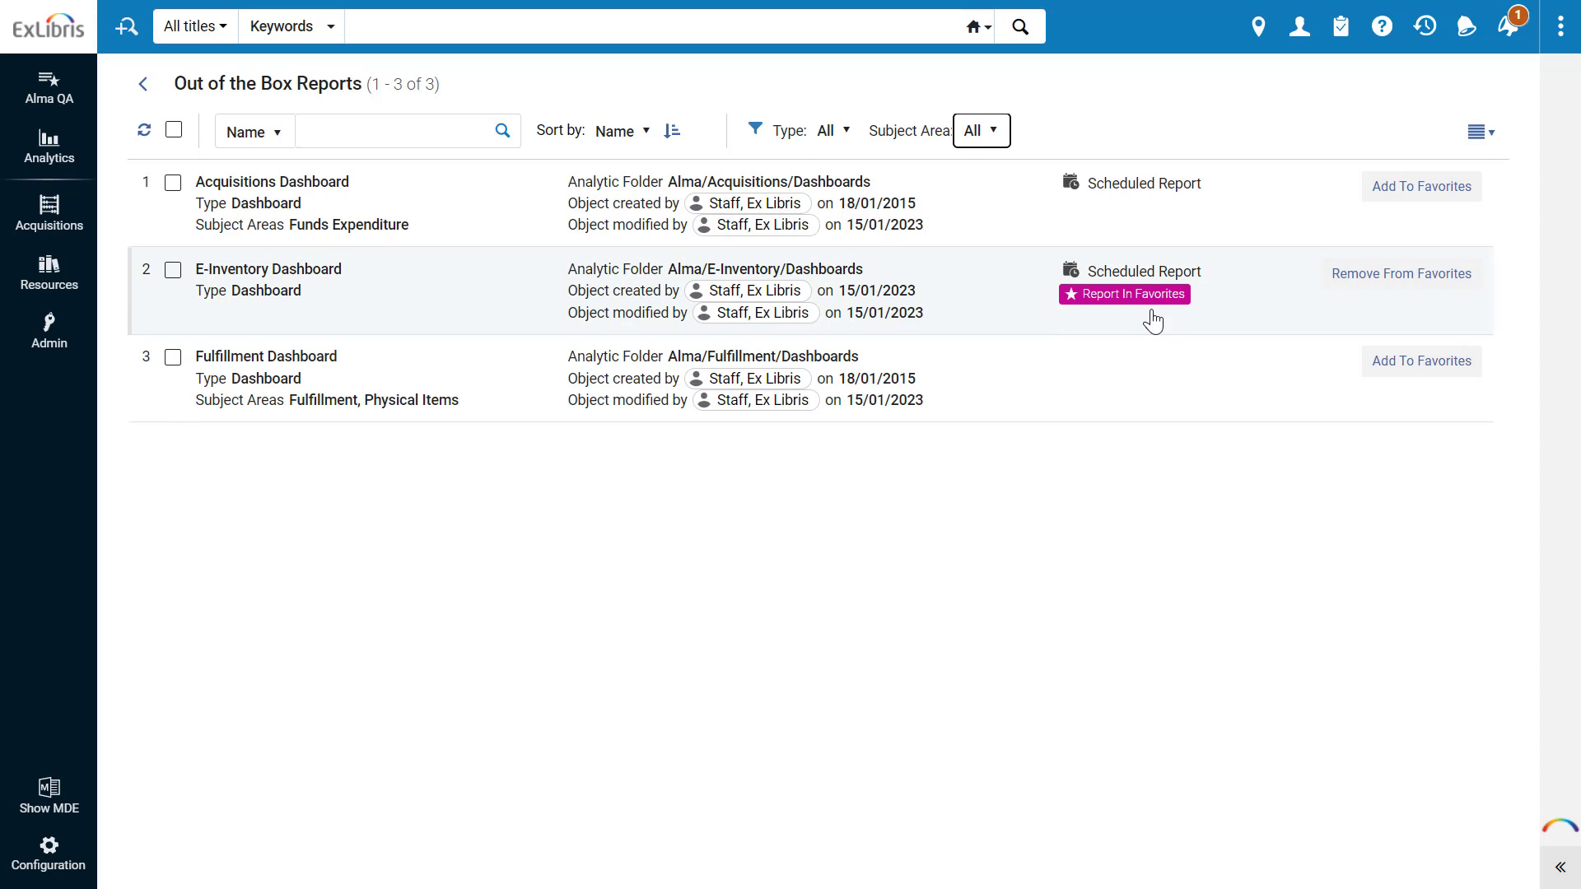
pyautogui.click(1445, 371)
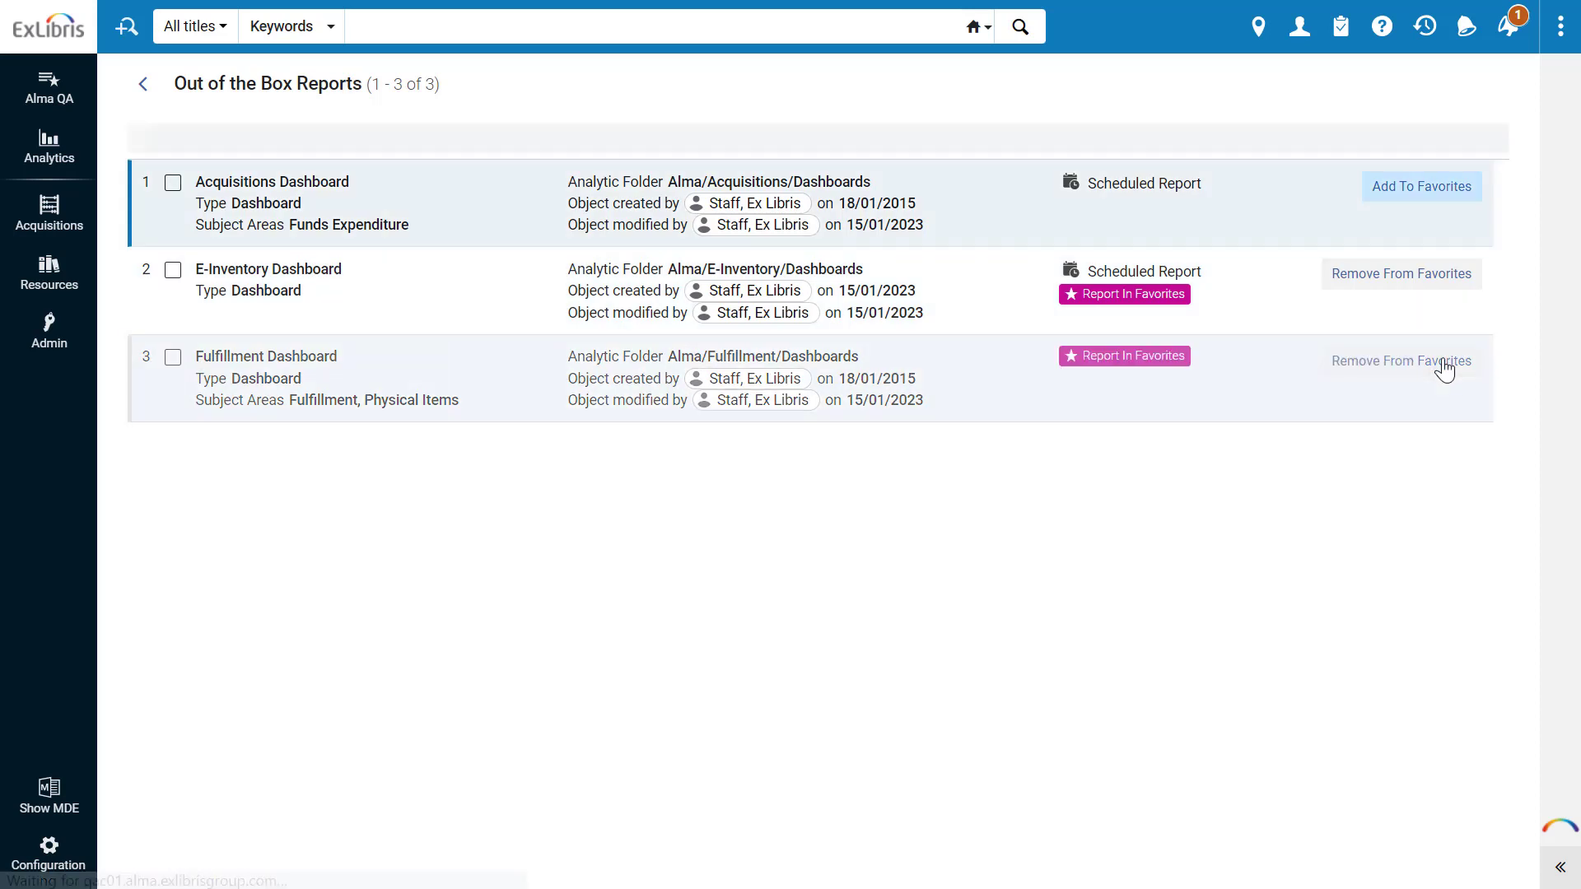
pyautogui.click(1364, 369)
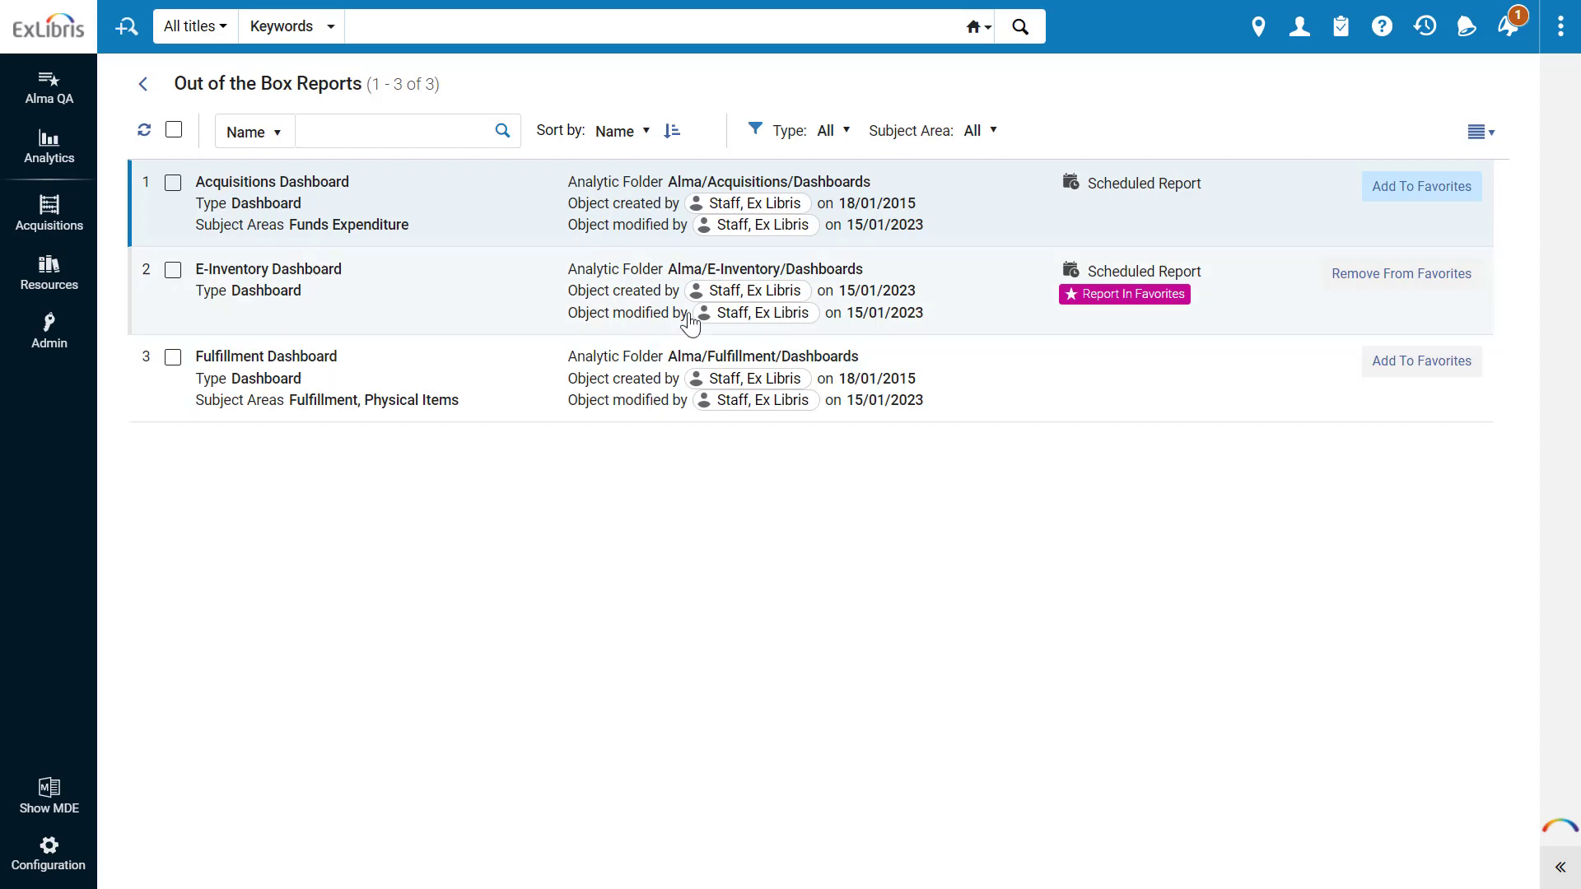
# - Subscribe to the E-Inventory Dashboard and scroll to its Top 10 Classifications - LC preview
pyautogui.click(493, 293)
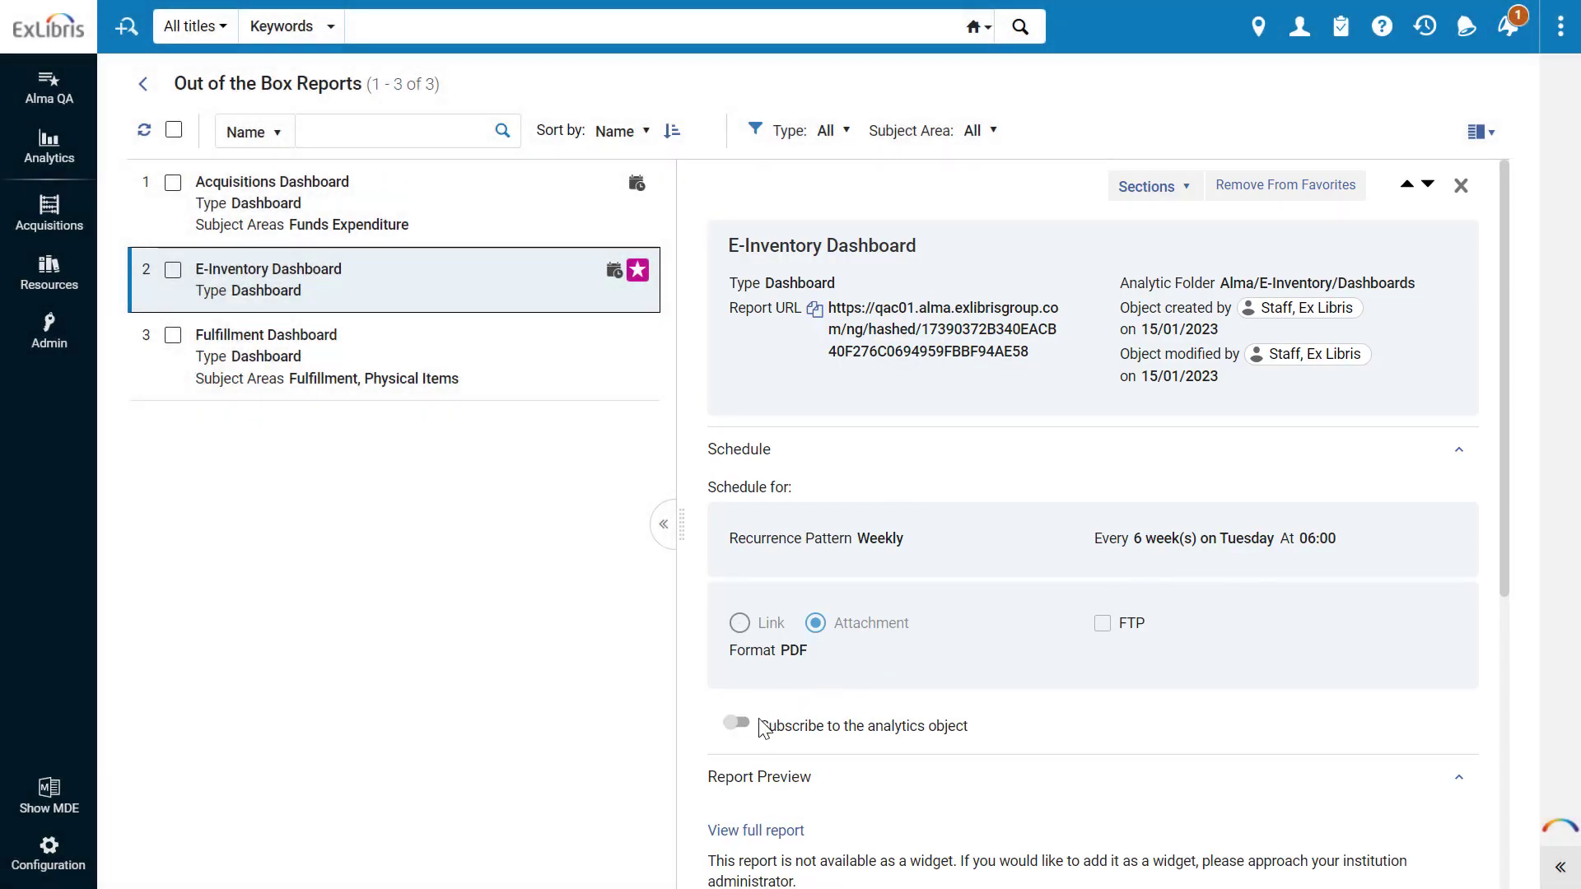
pyautogui.click(737, 725)
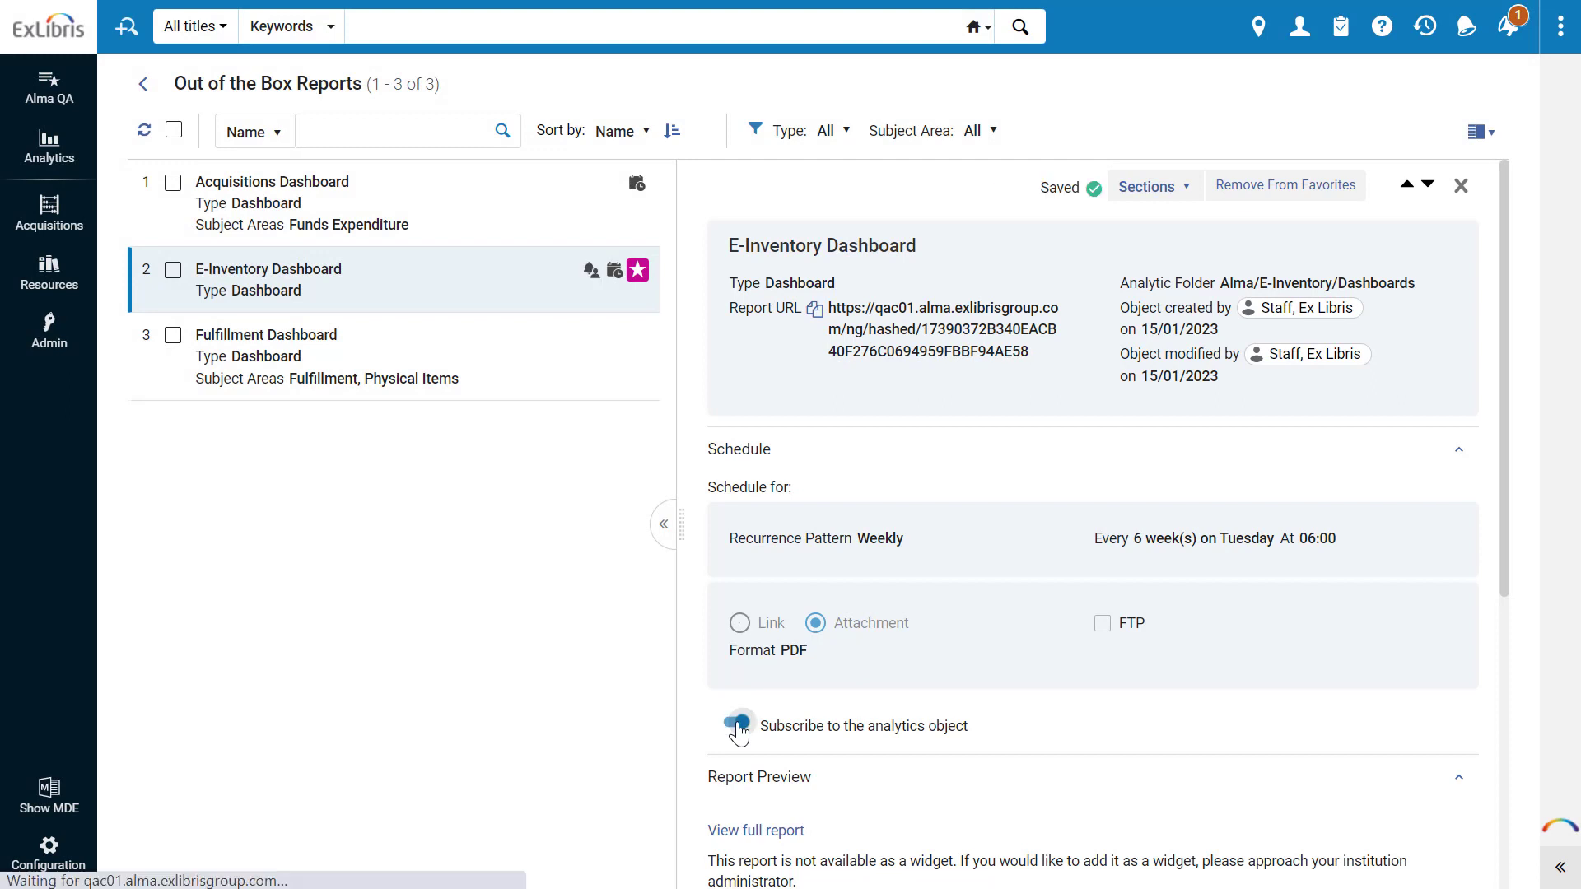
pyautogui.scroll(-5, 739, 730)
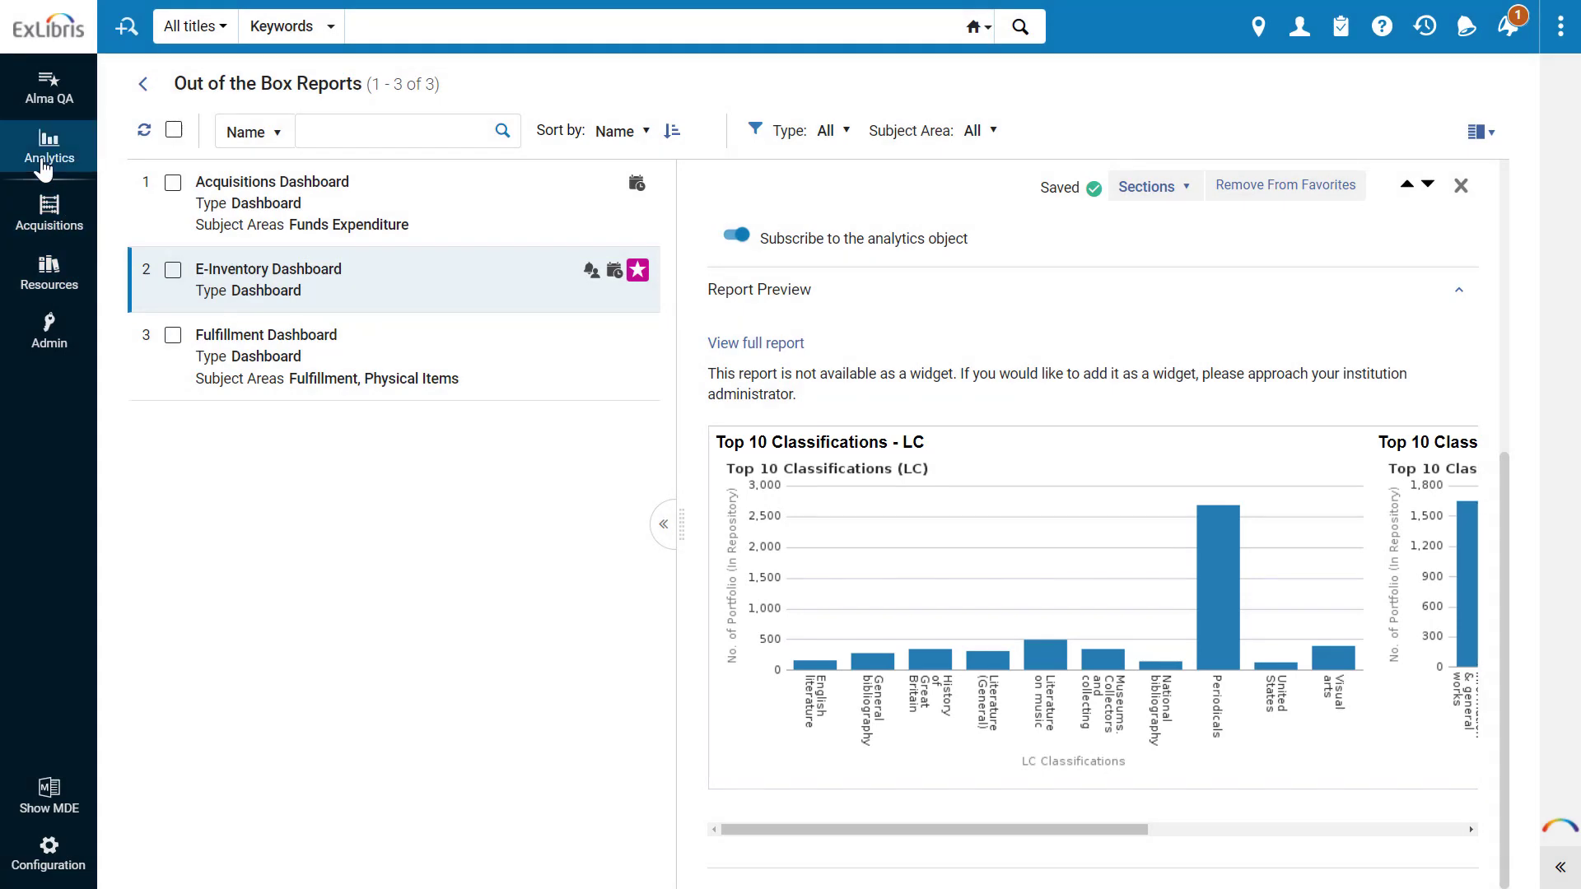
# - Open the Shared With Me reports from the Analytics panel
pyautogui.click(47, 156)
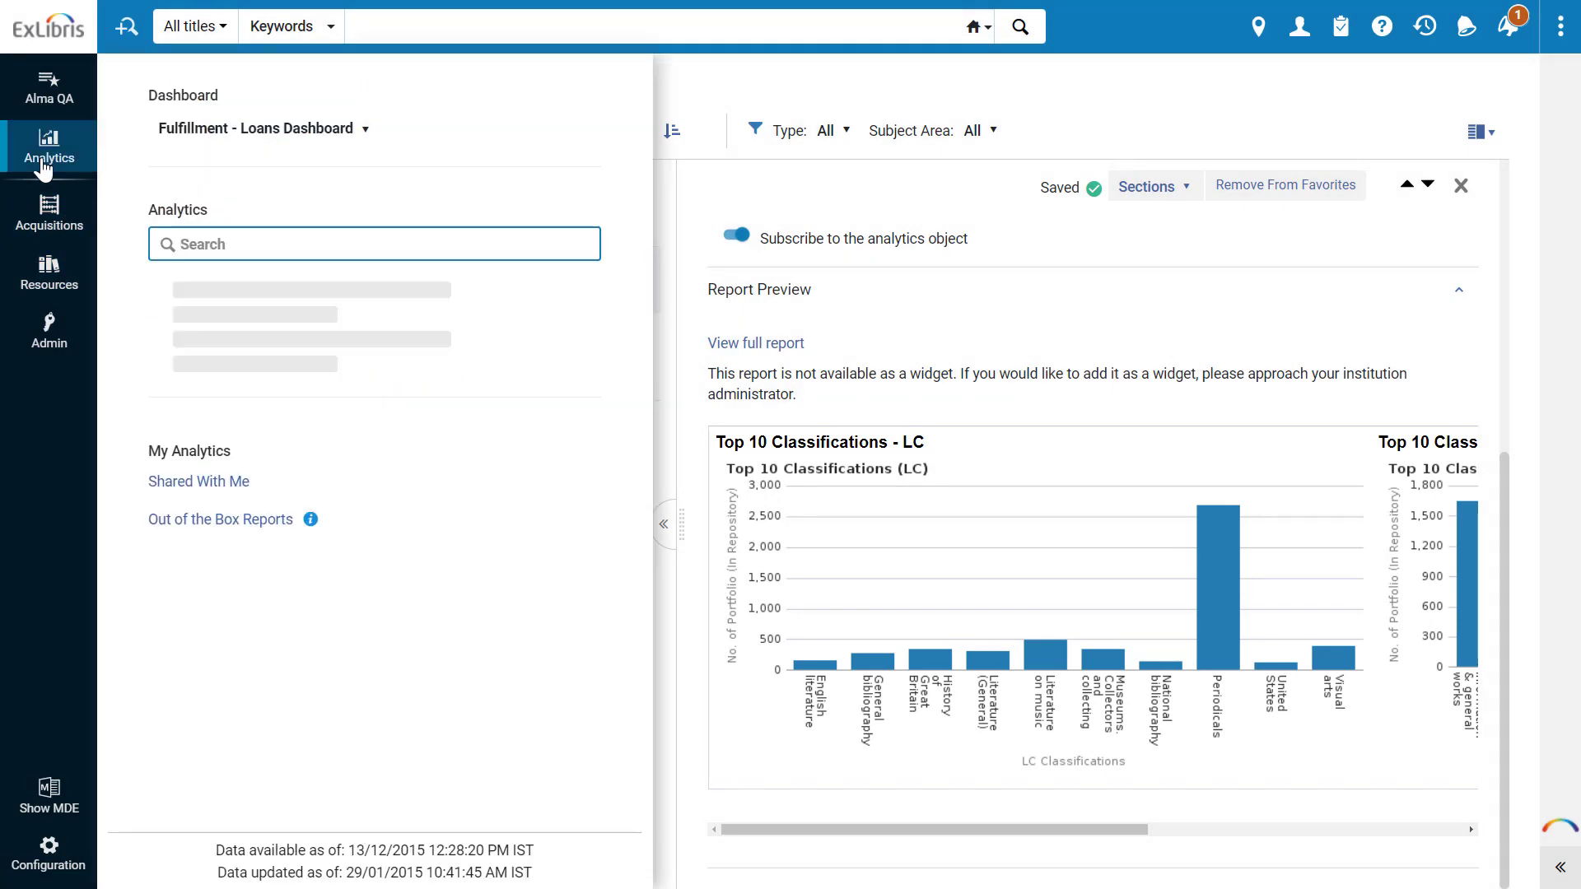
pyautogui.click(214, 527)
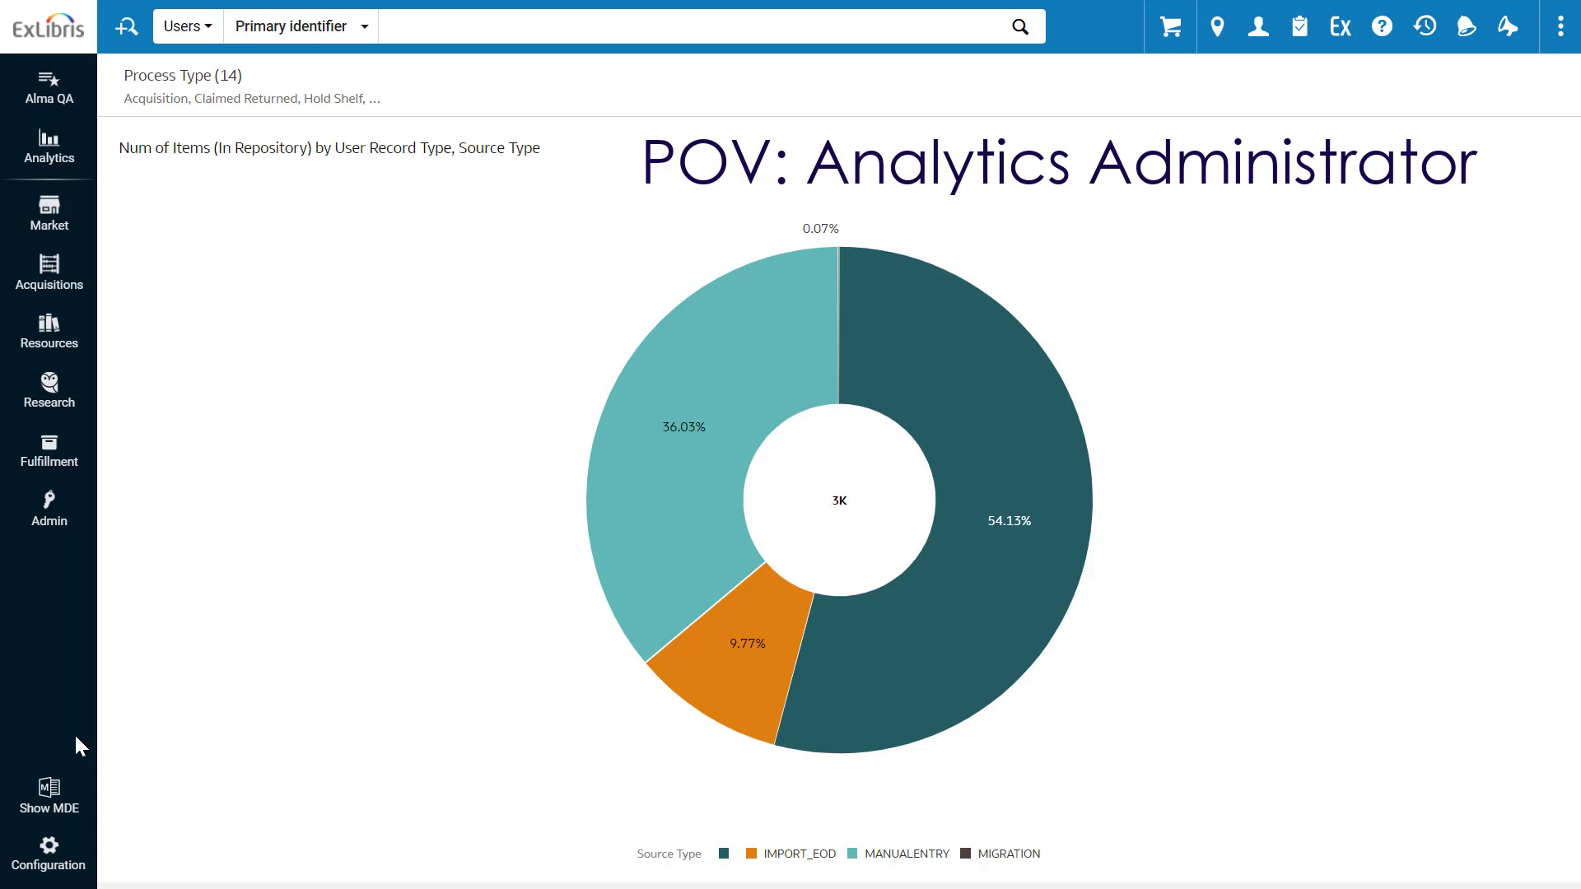
# - Open the Analytics Object List under My Analytics and scroll through its 12 objects
pyautogui.click(30, 169)
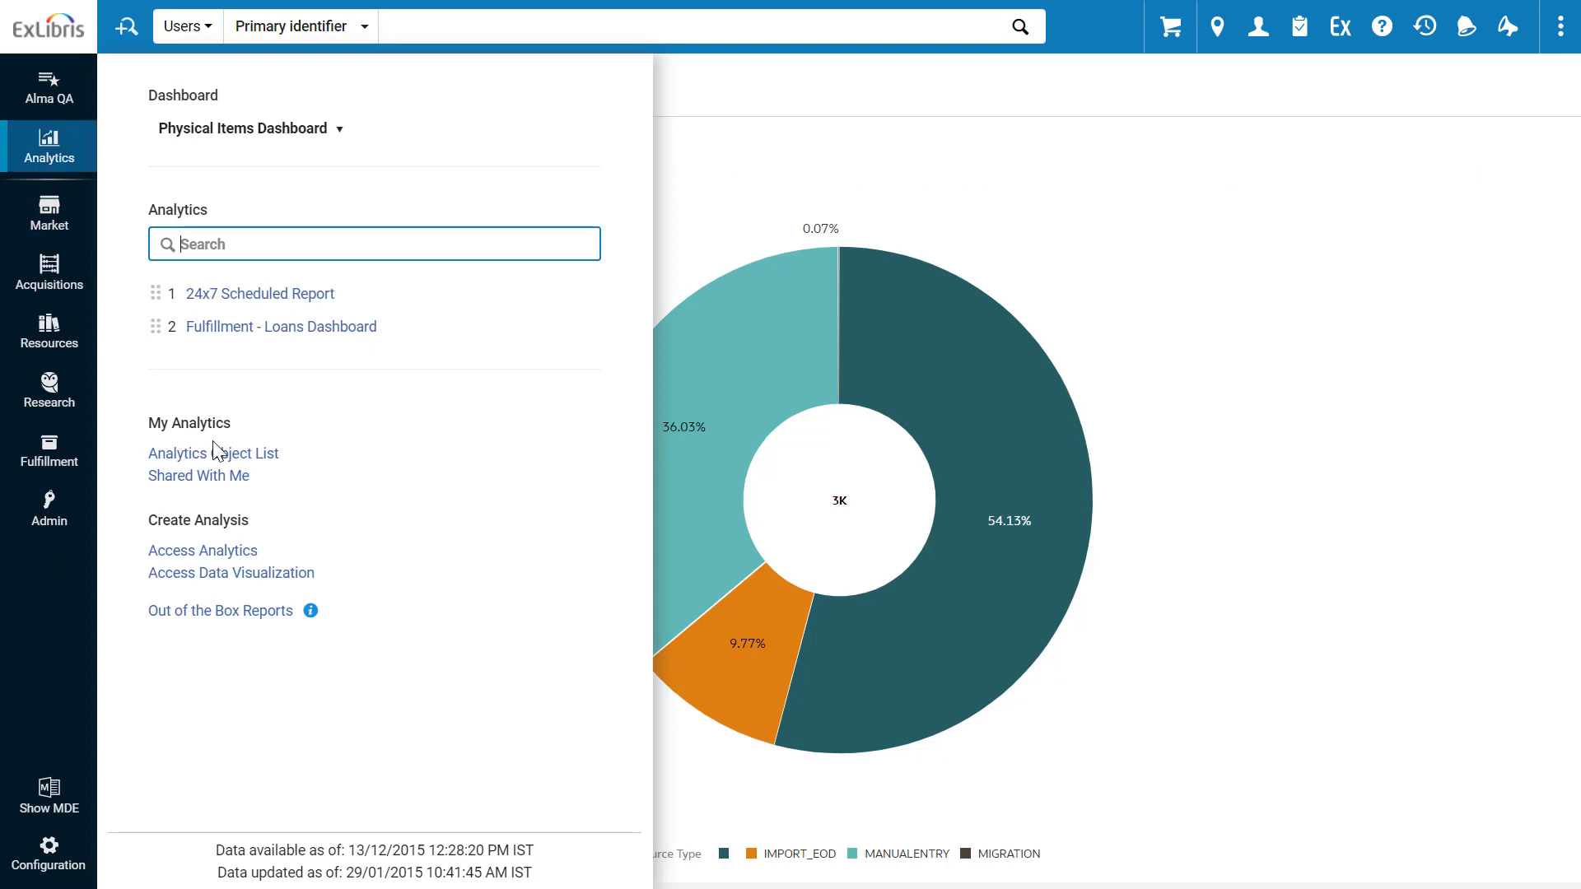
pyautogui.click(274, 460)
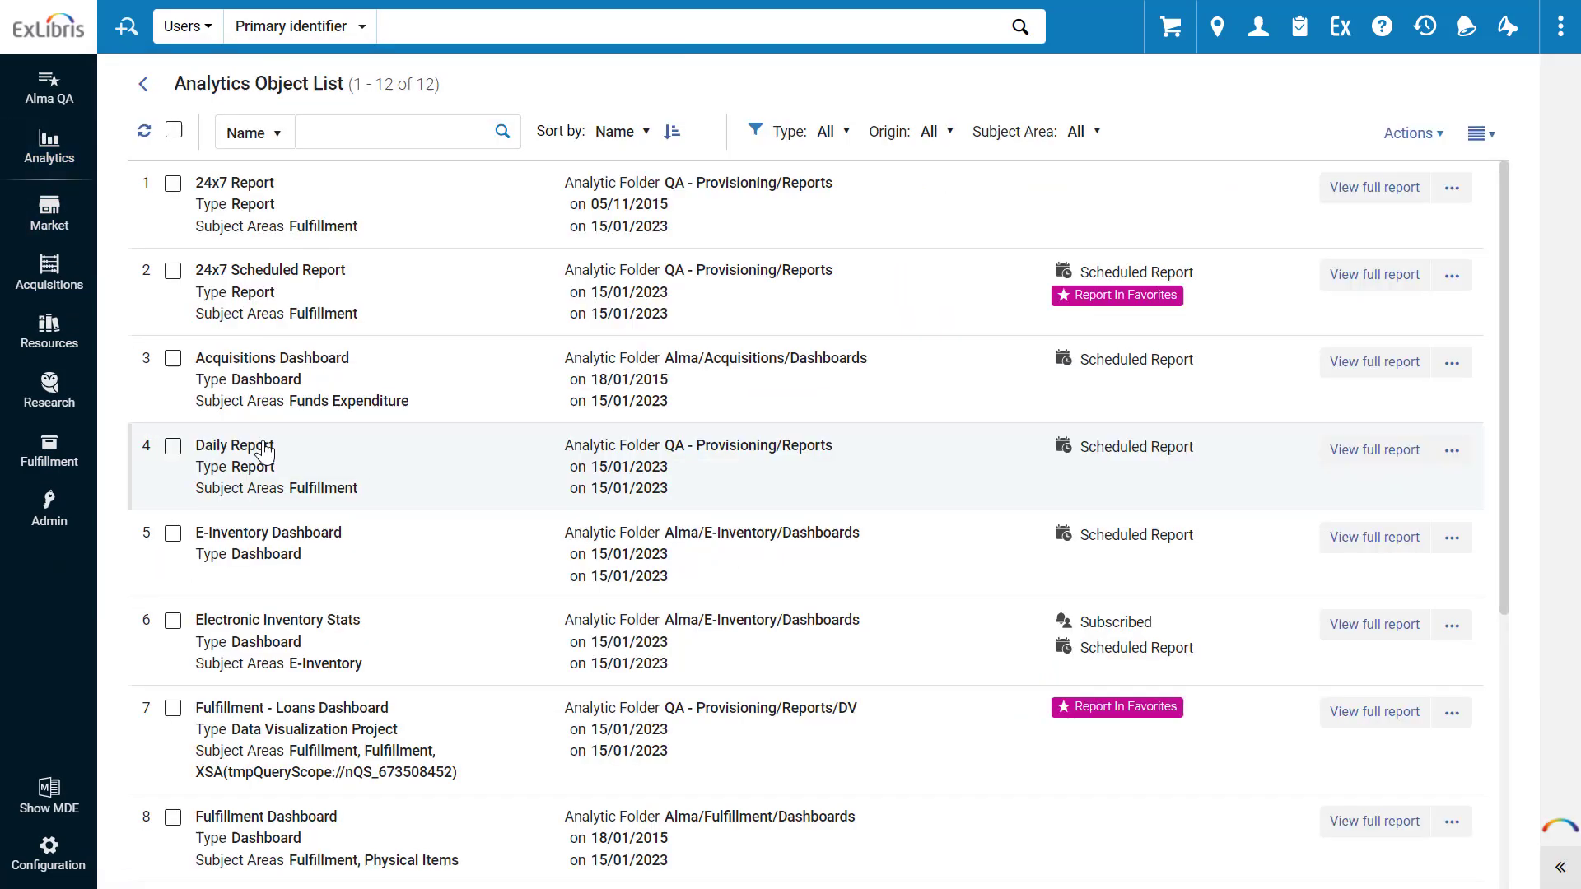
pyautogui.scroll(-6, 724, 400)
pyautogui.scroll(6, 726, 403)
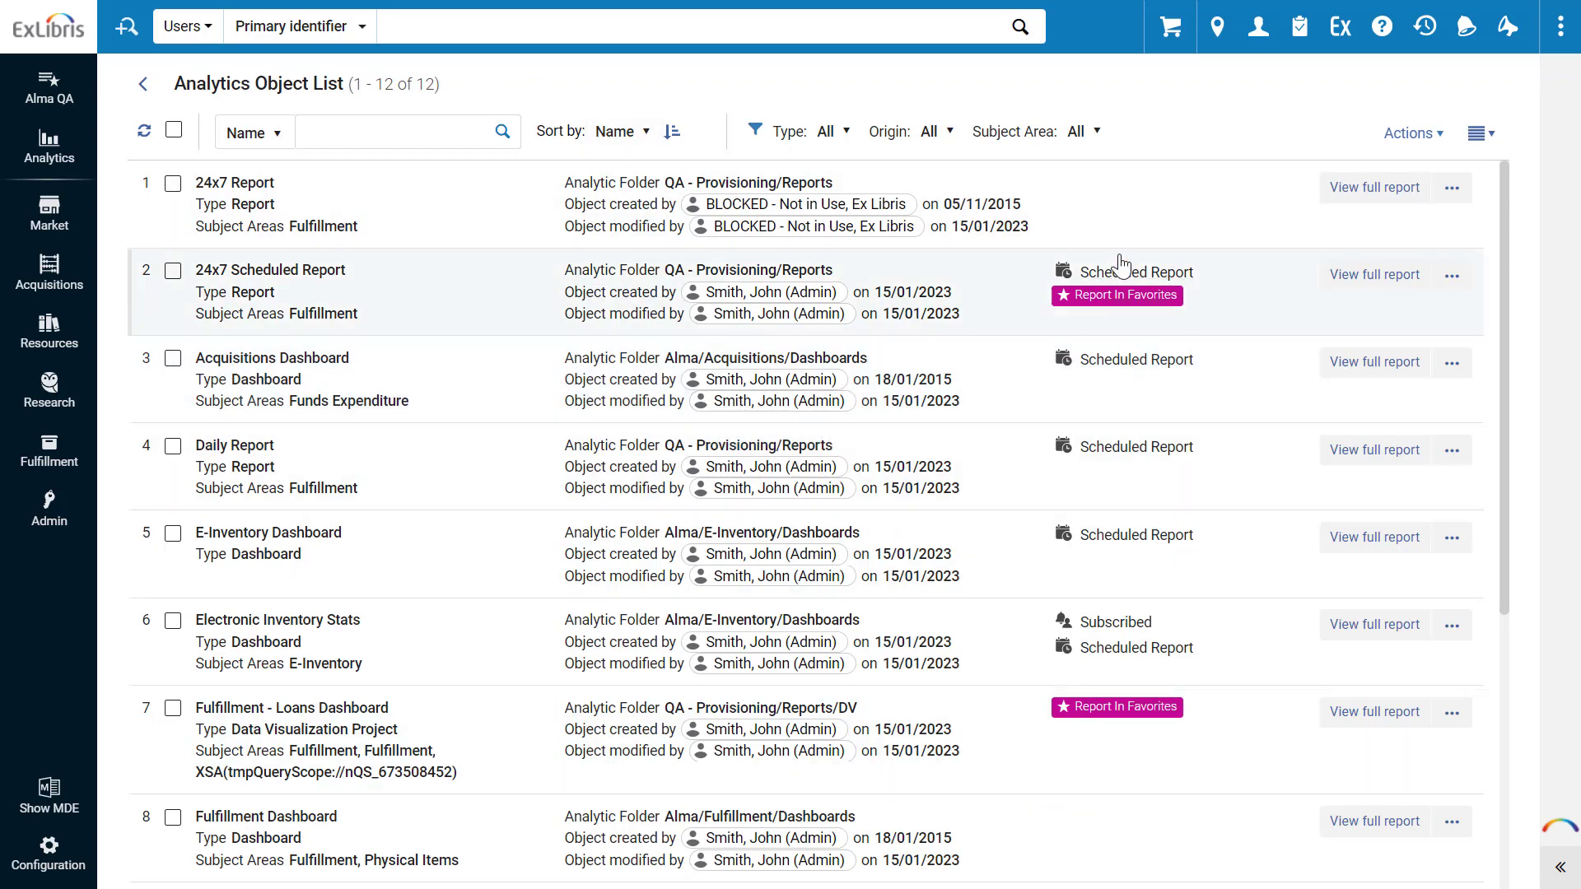
# - Edit the Acquisitions Dashboard, paste 'Acquisitions Stats' as its description, and save
pyautogui.click(445, 399)
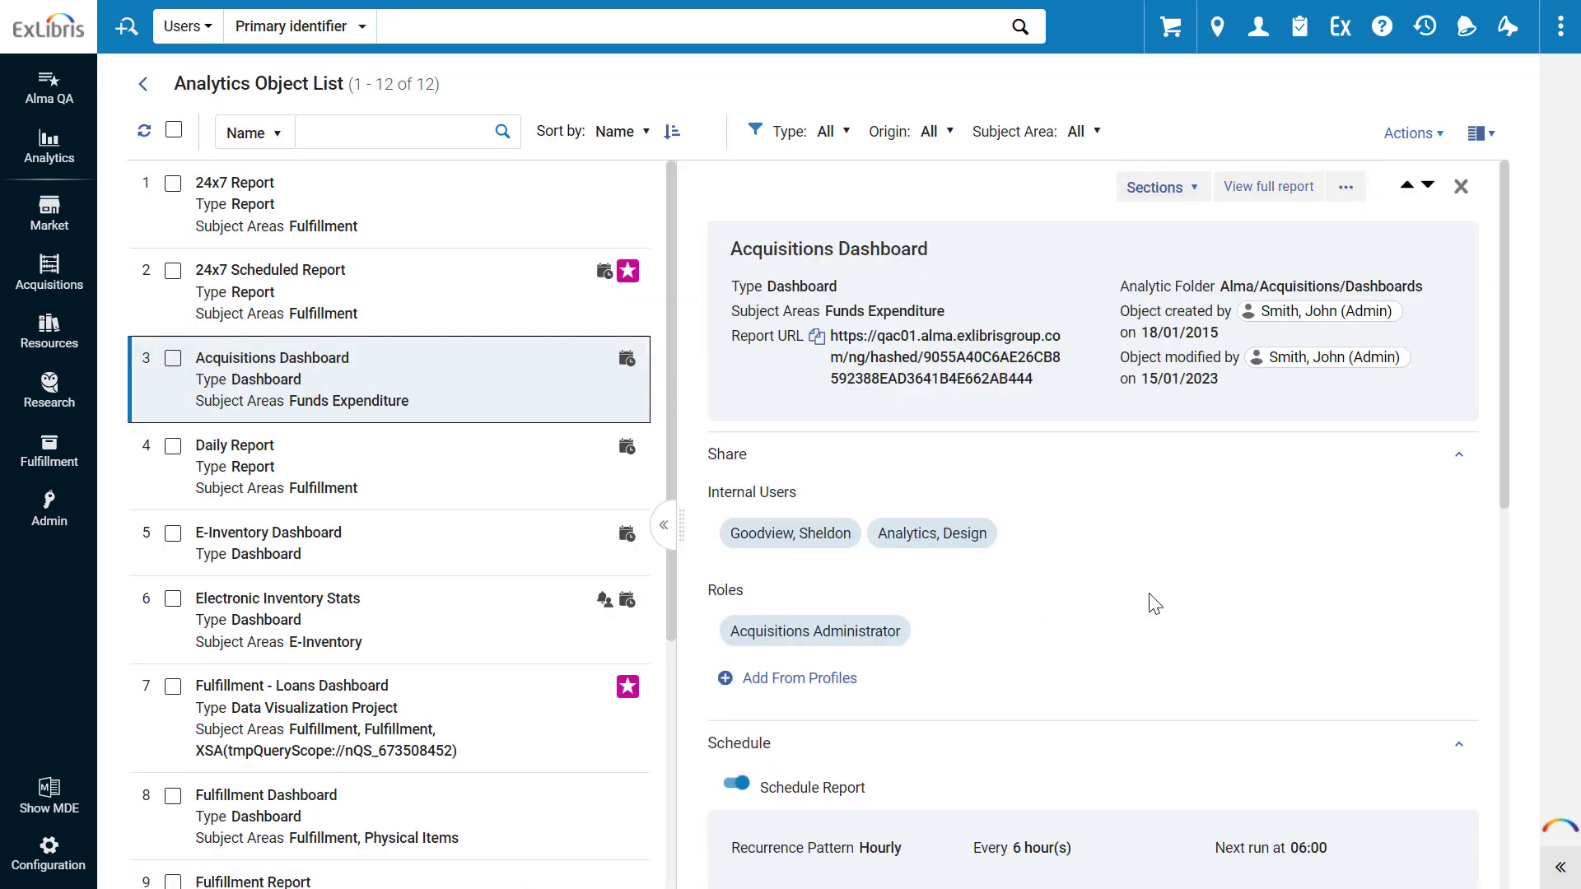
pyautogui.click(1045, 264)
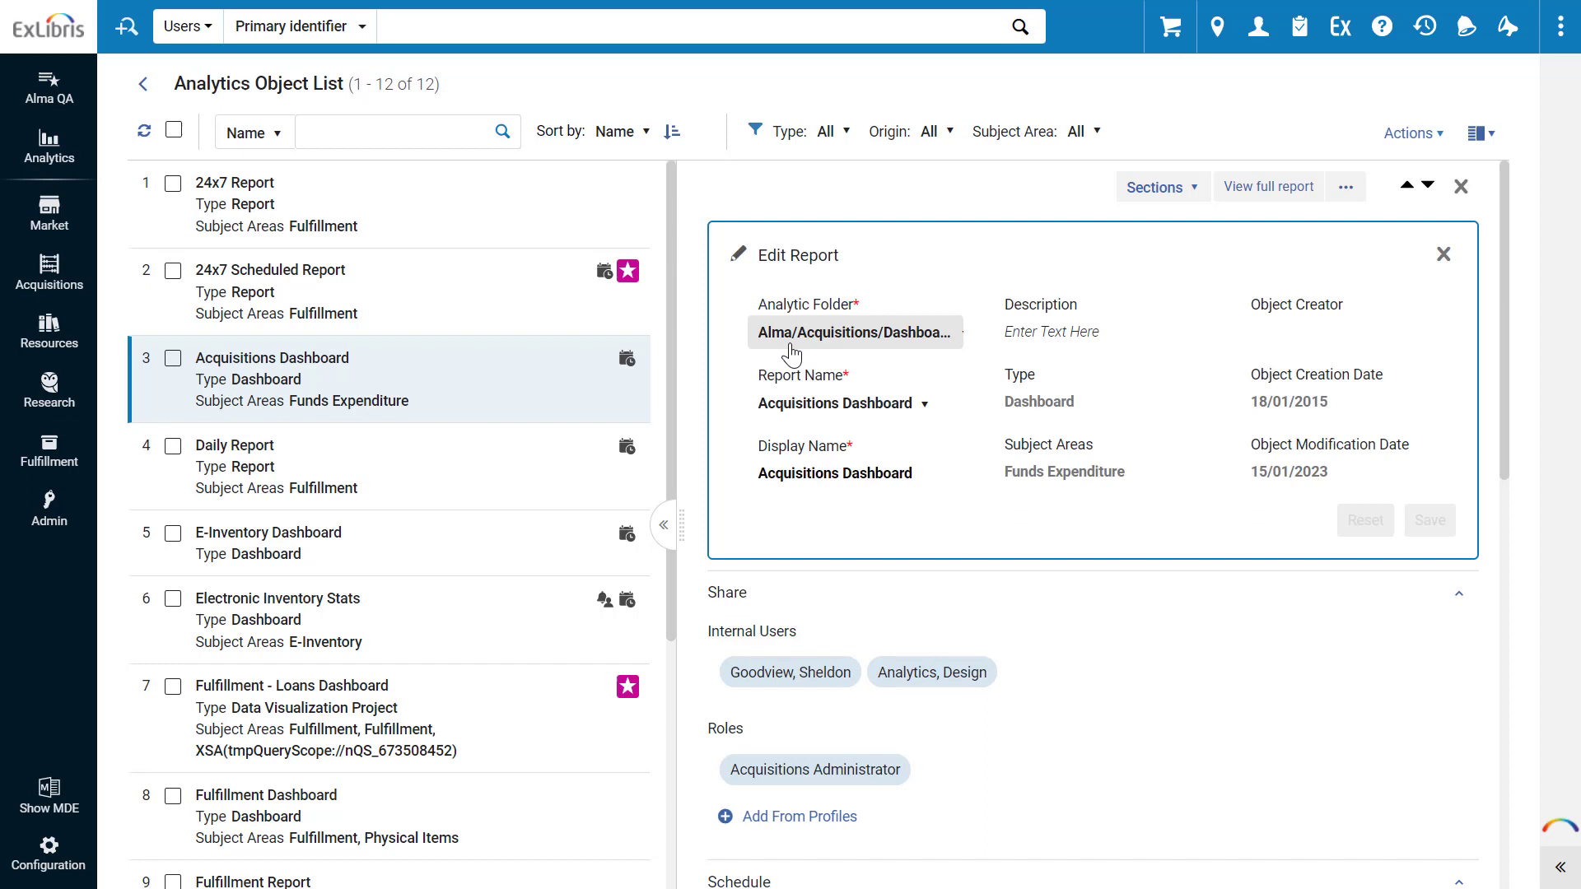
pyautogui.click(1032, 329)
pyautogui.write('Acquisitions Stats')
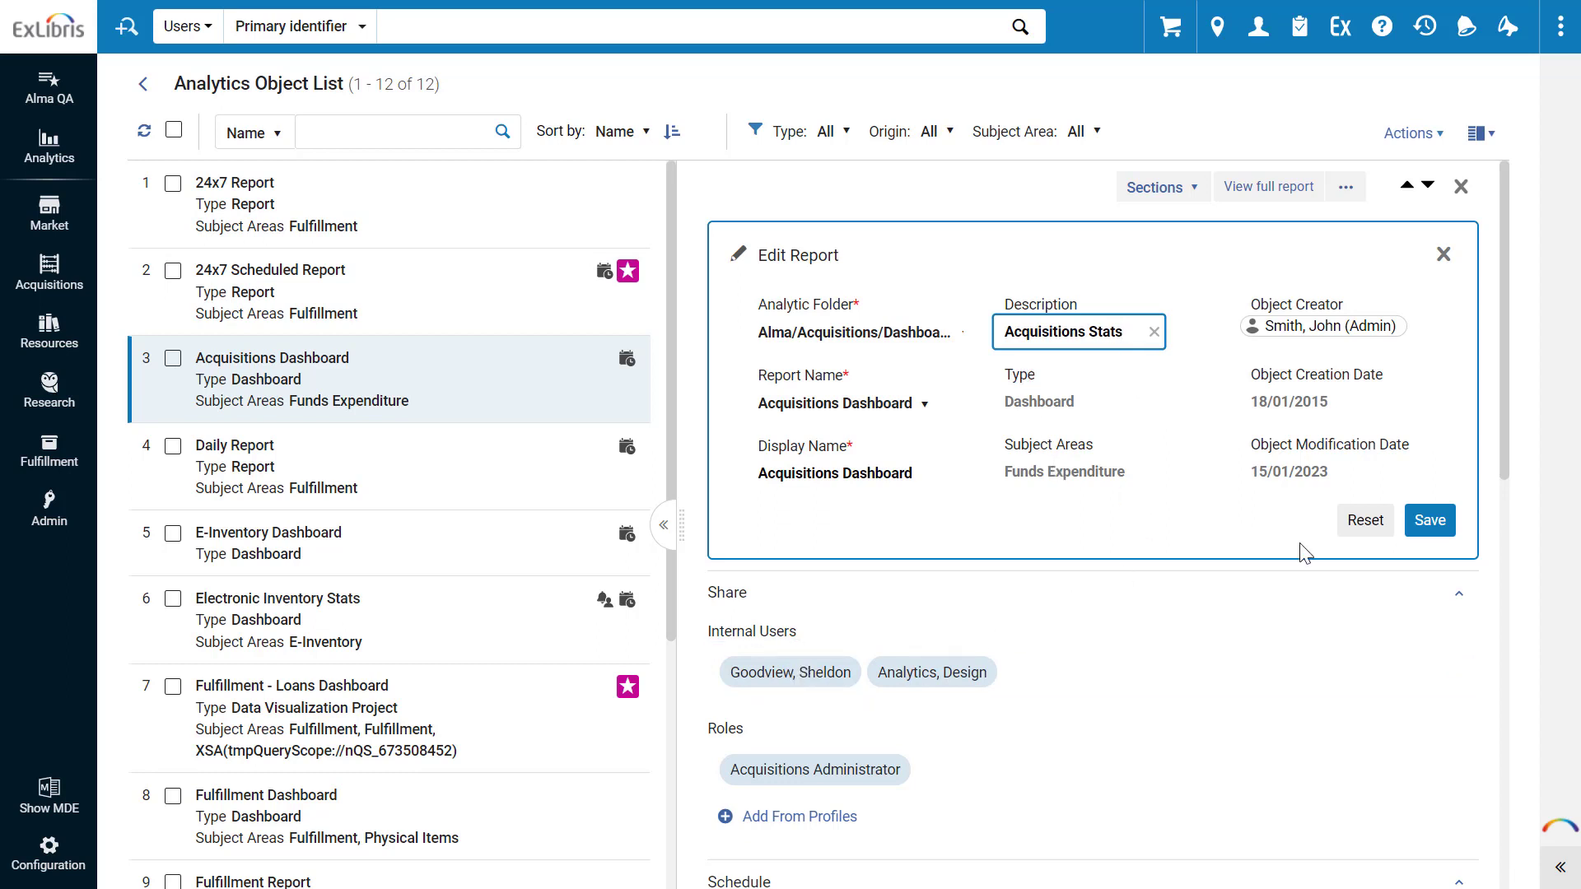
pyautogui.click(1427, 522)
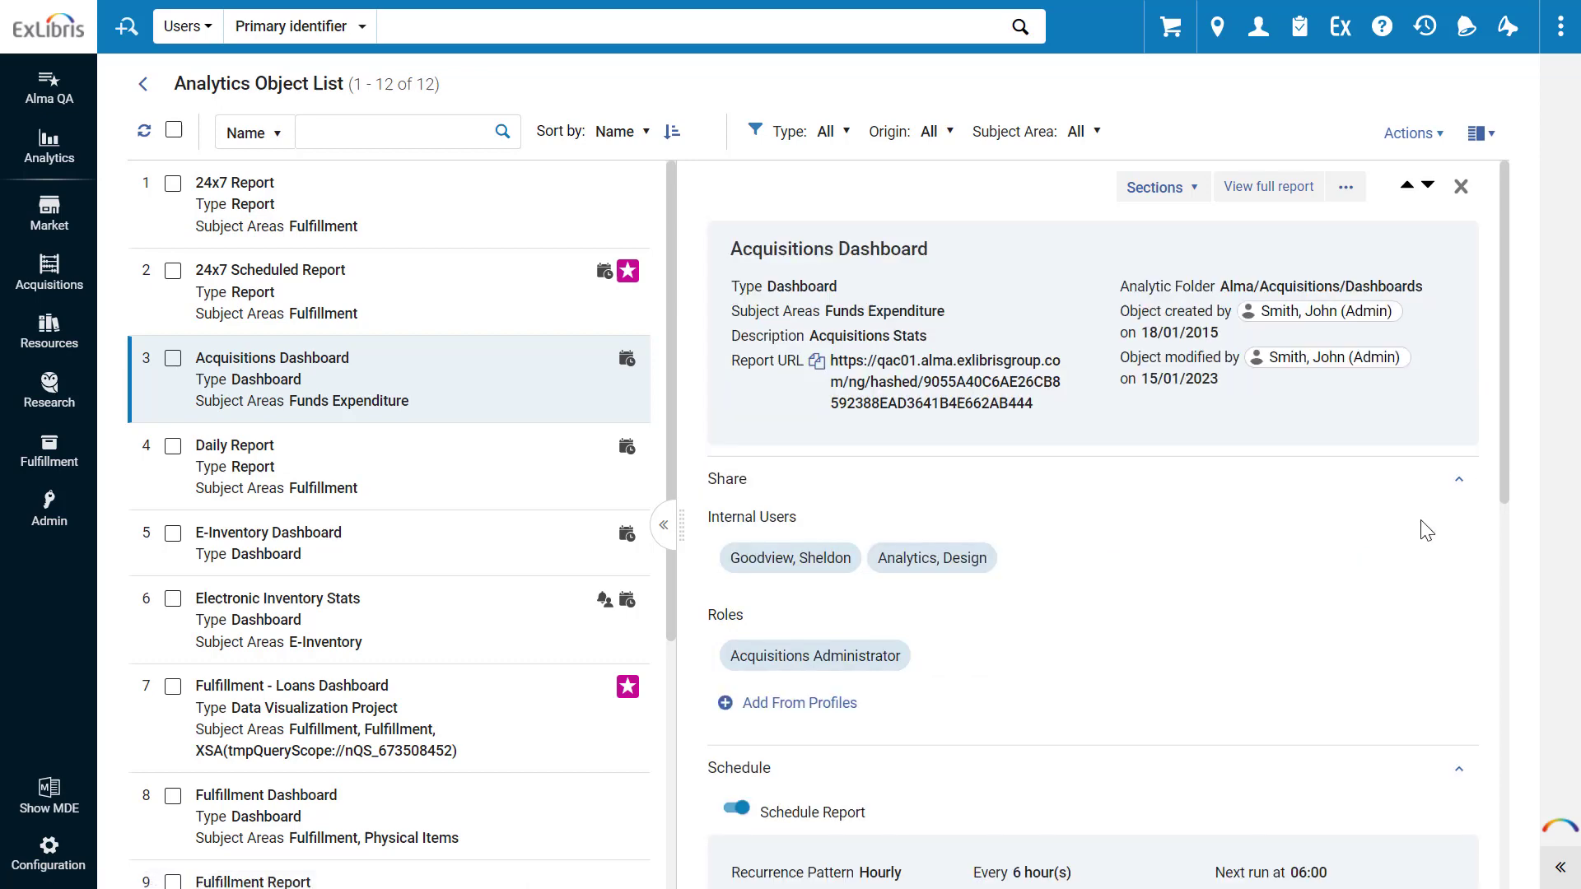
# - Try Full Page View and Split view, jump to the Schedule section, then close the details pane
pyautogui.click(1479, 133)
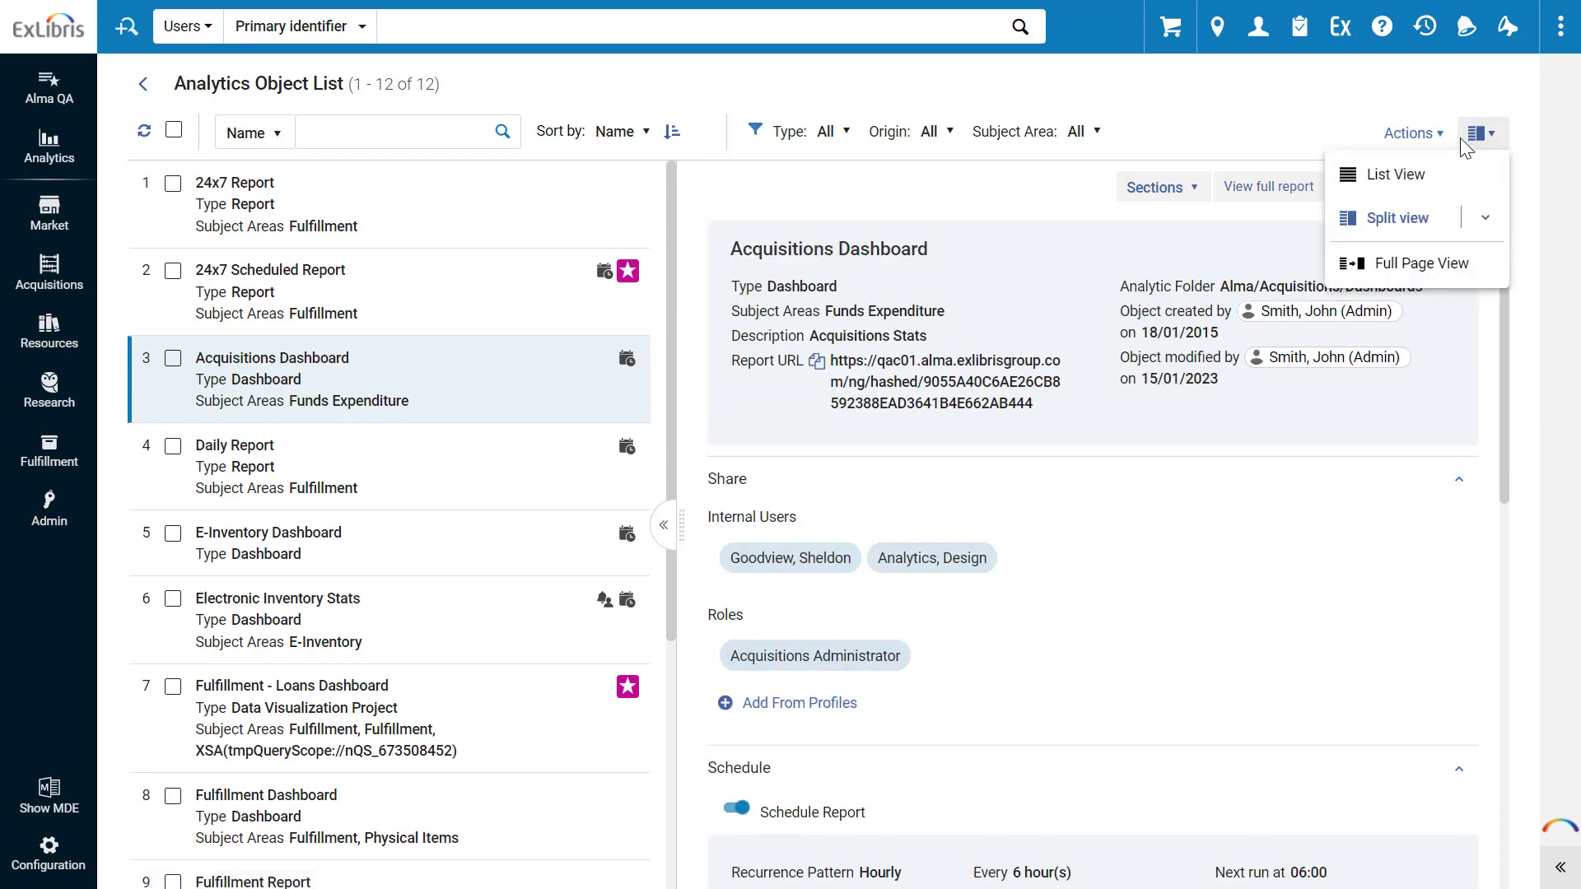
pyautogui.click(1392, 268)
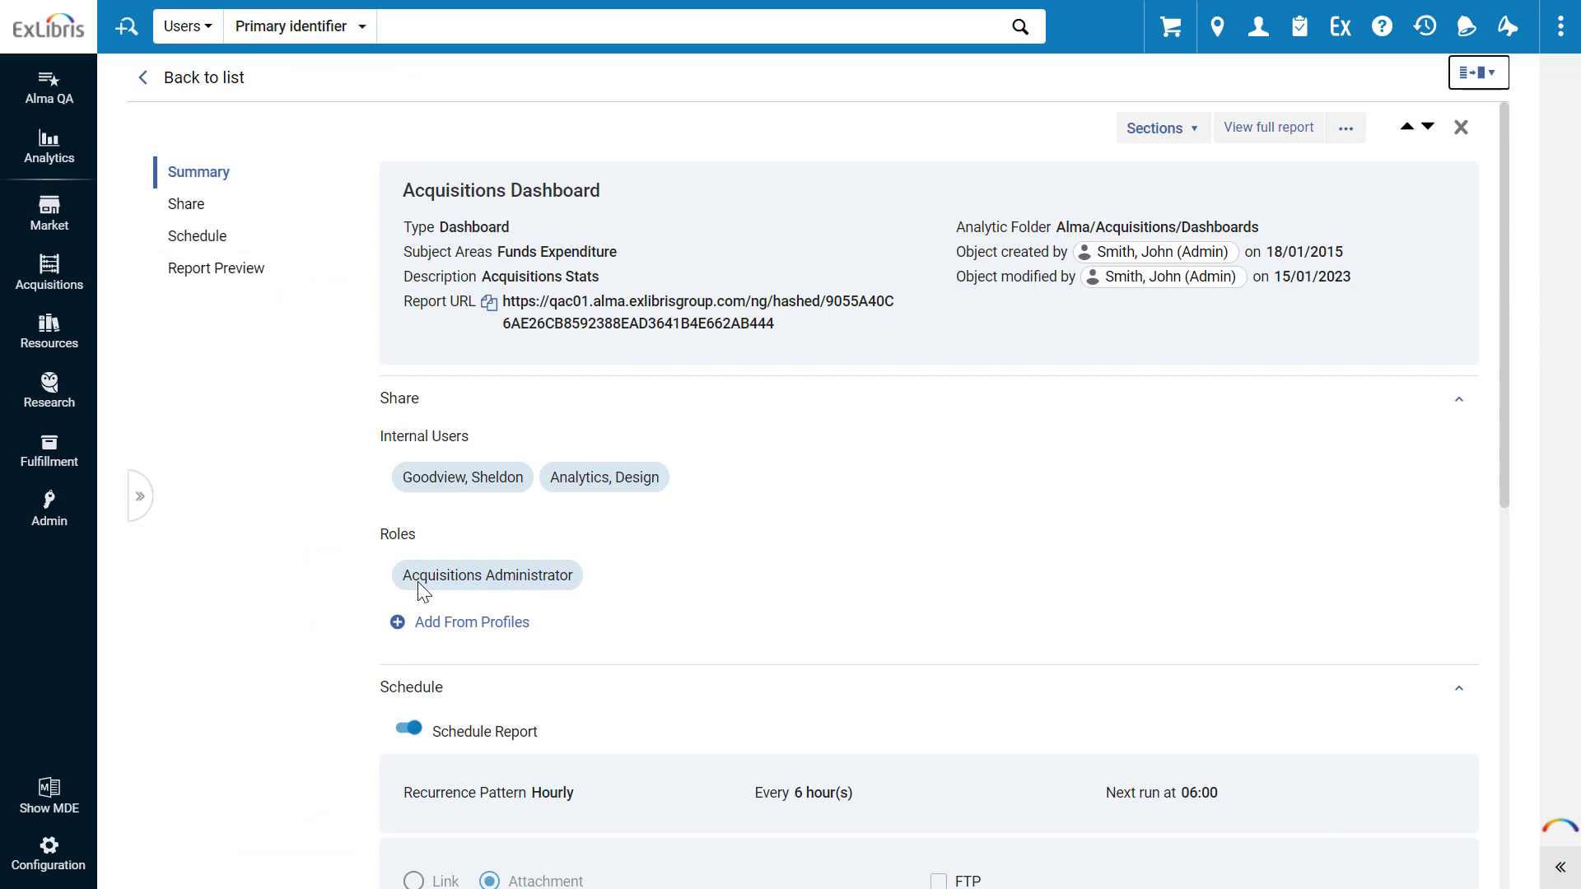
pyautogui.click(1479, 73)
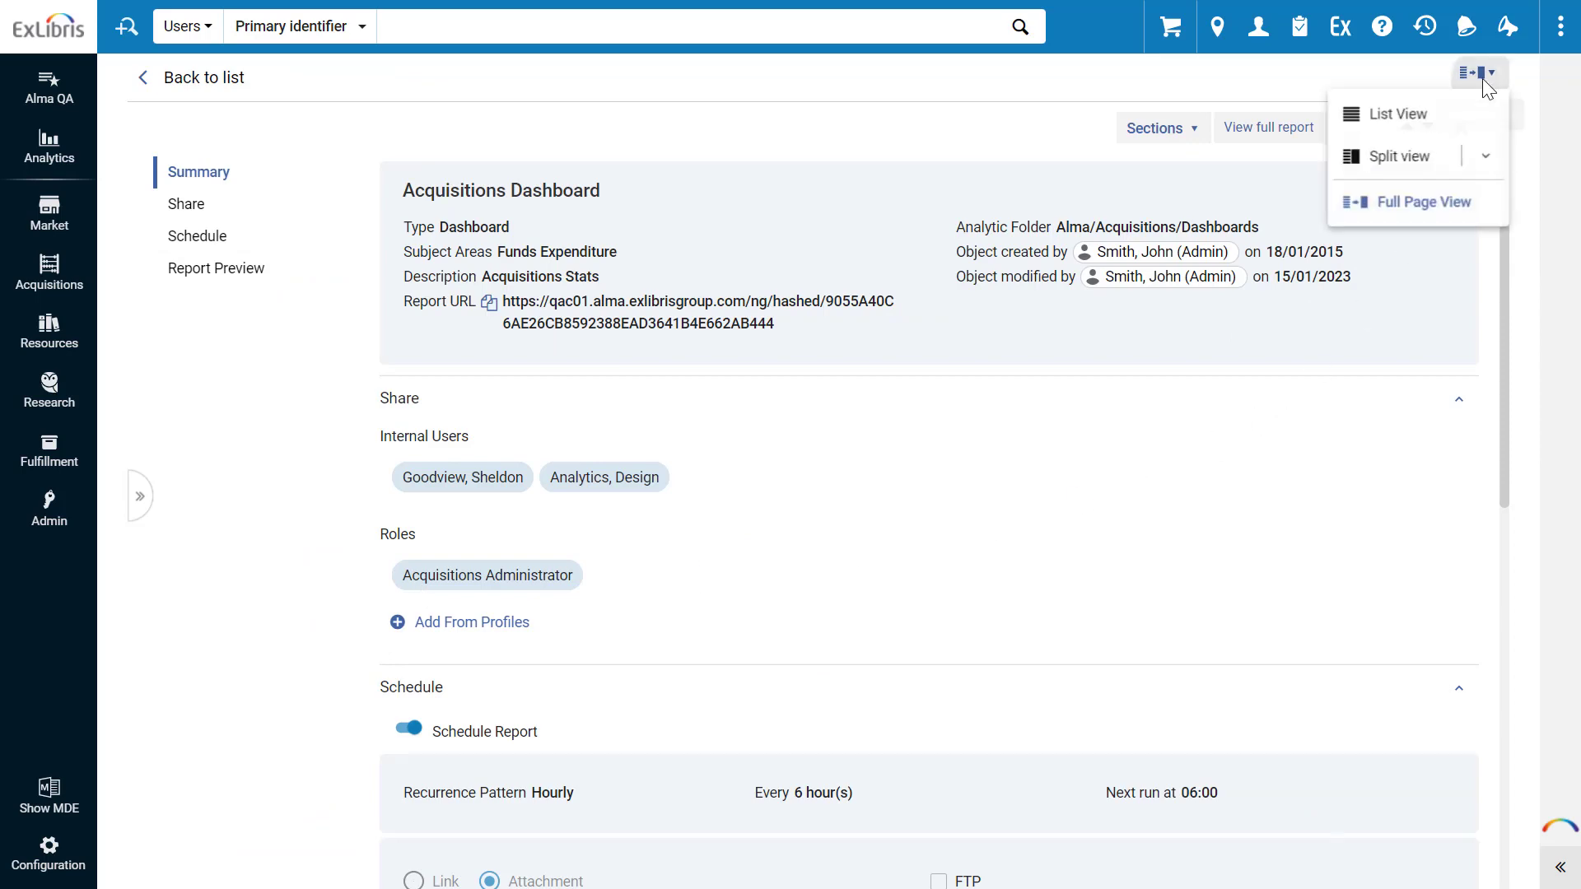
pyautogui.click(1429, 160)
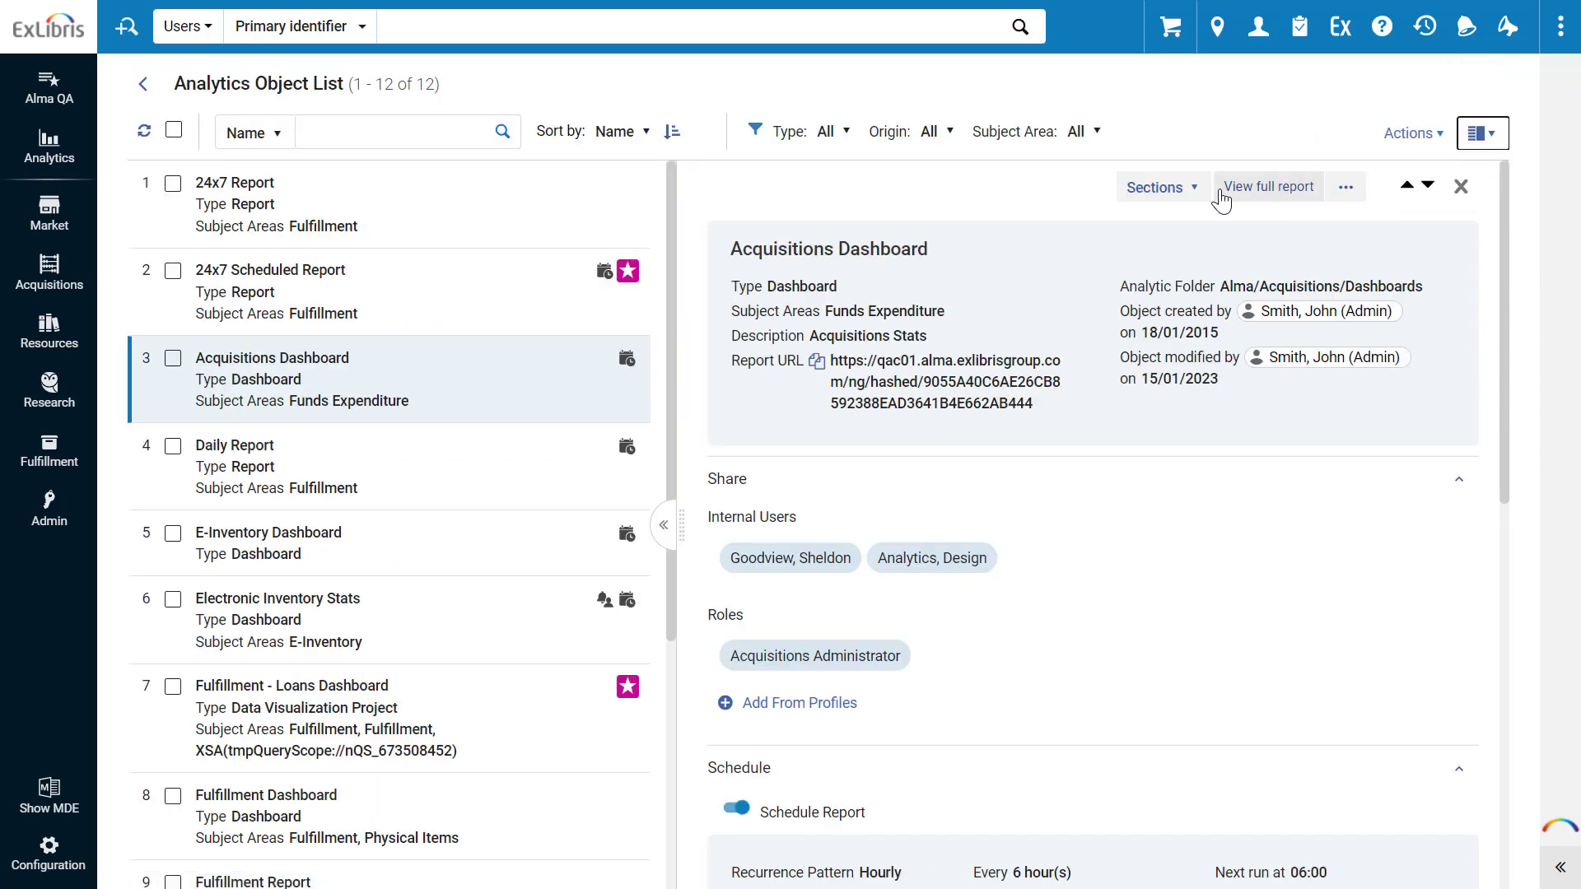
pyautogui.click(1190, 189)
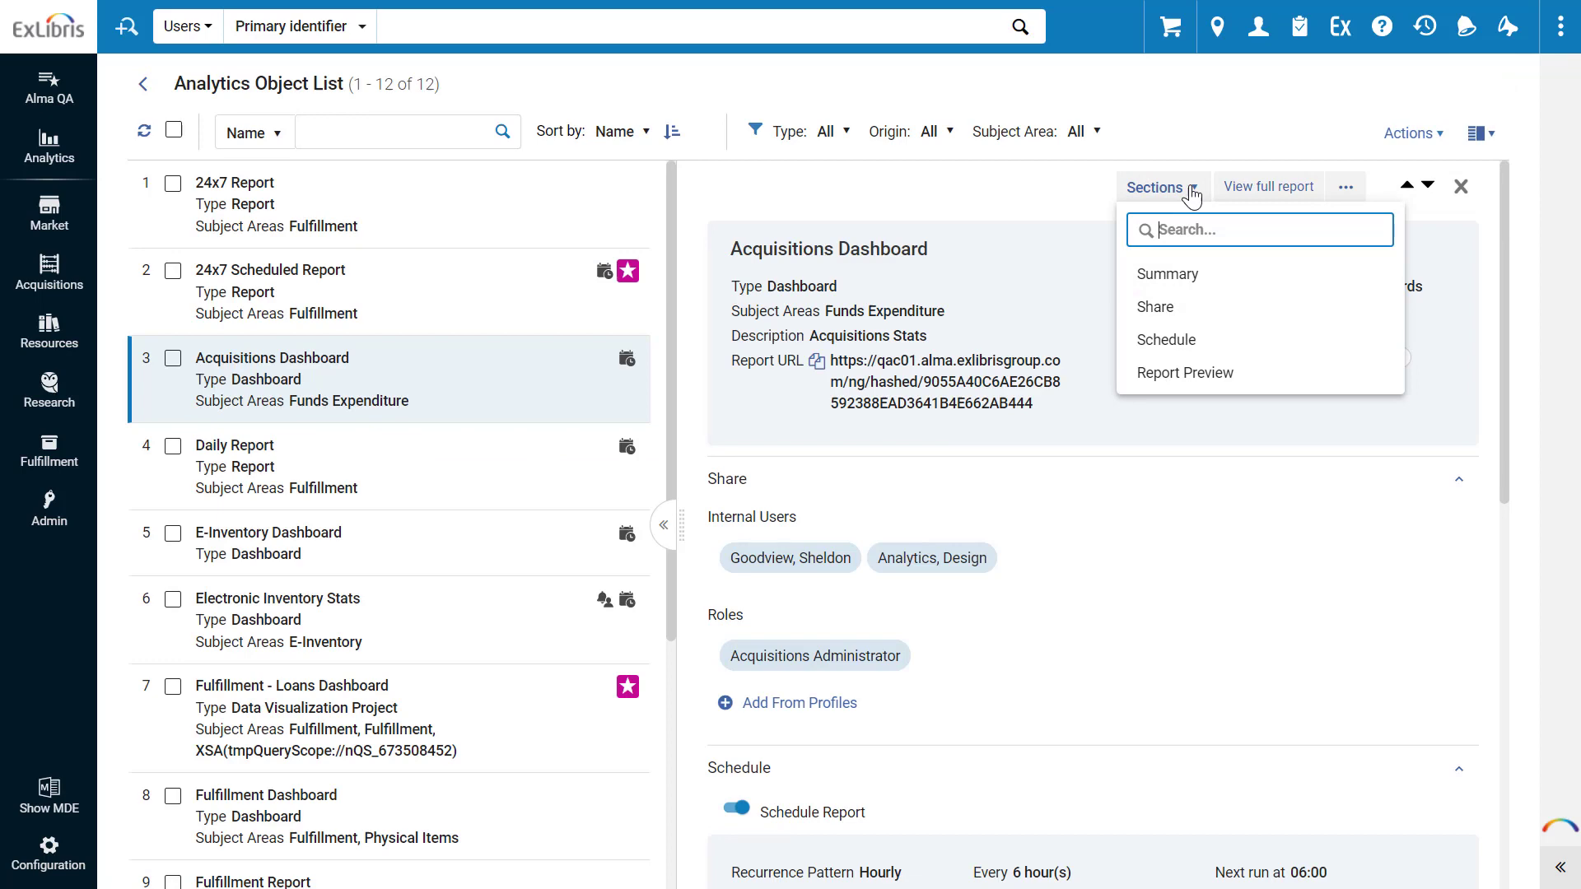
pyautogui.click(1203, 340)
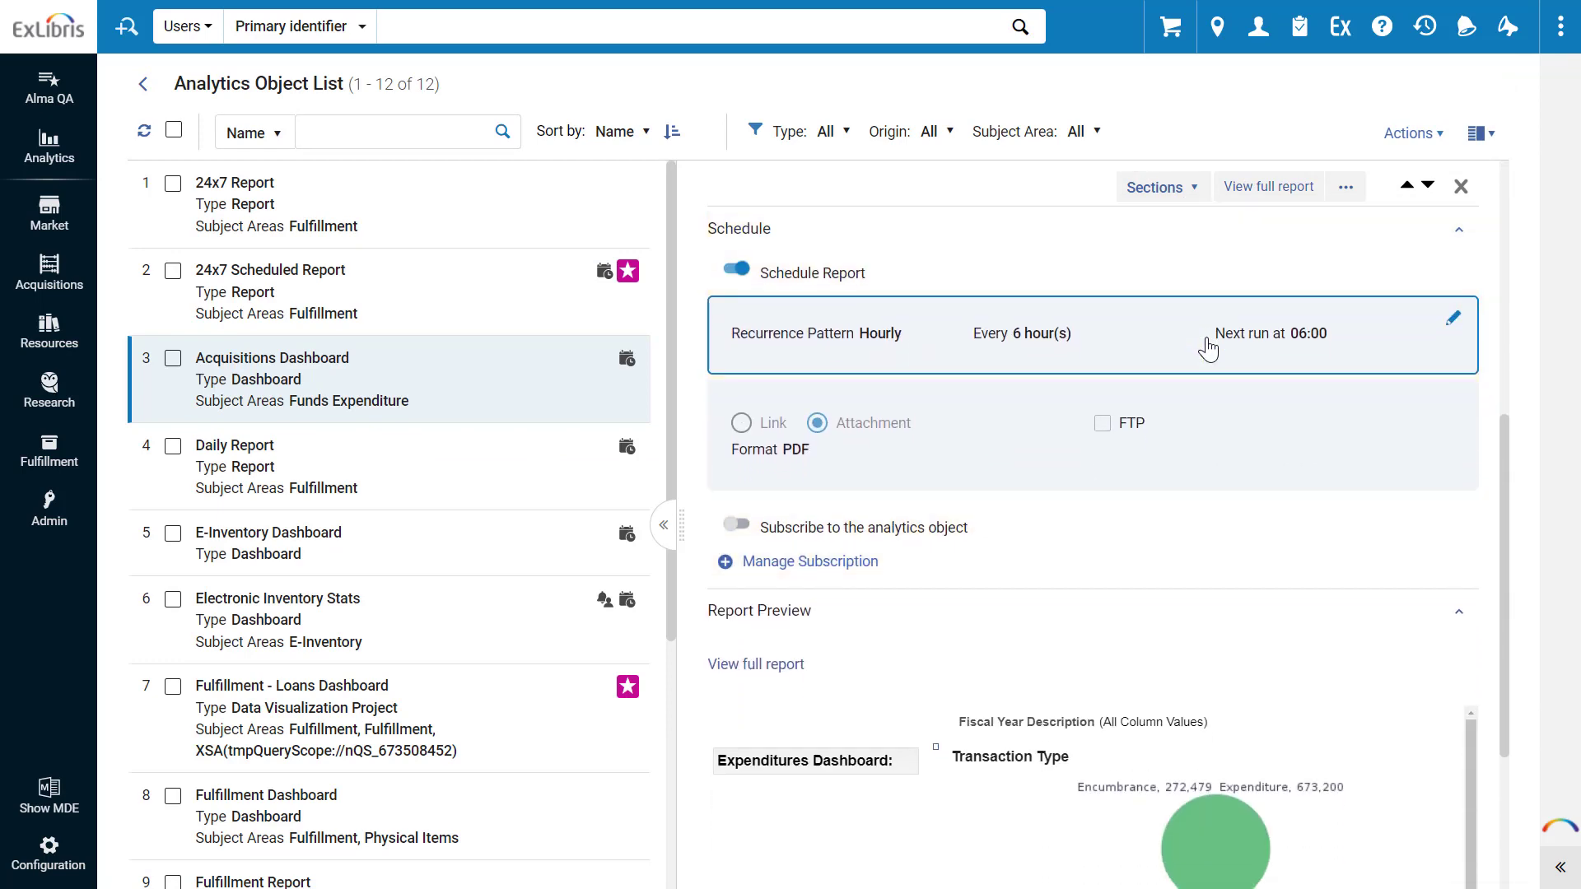
pyautogui.click(1461, 187)
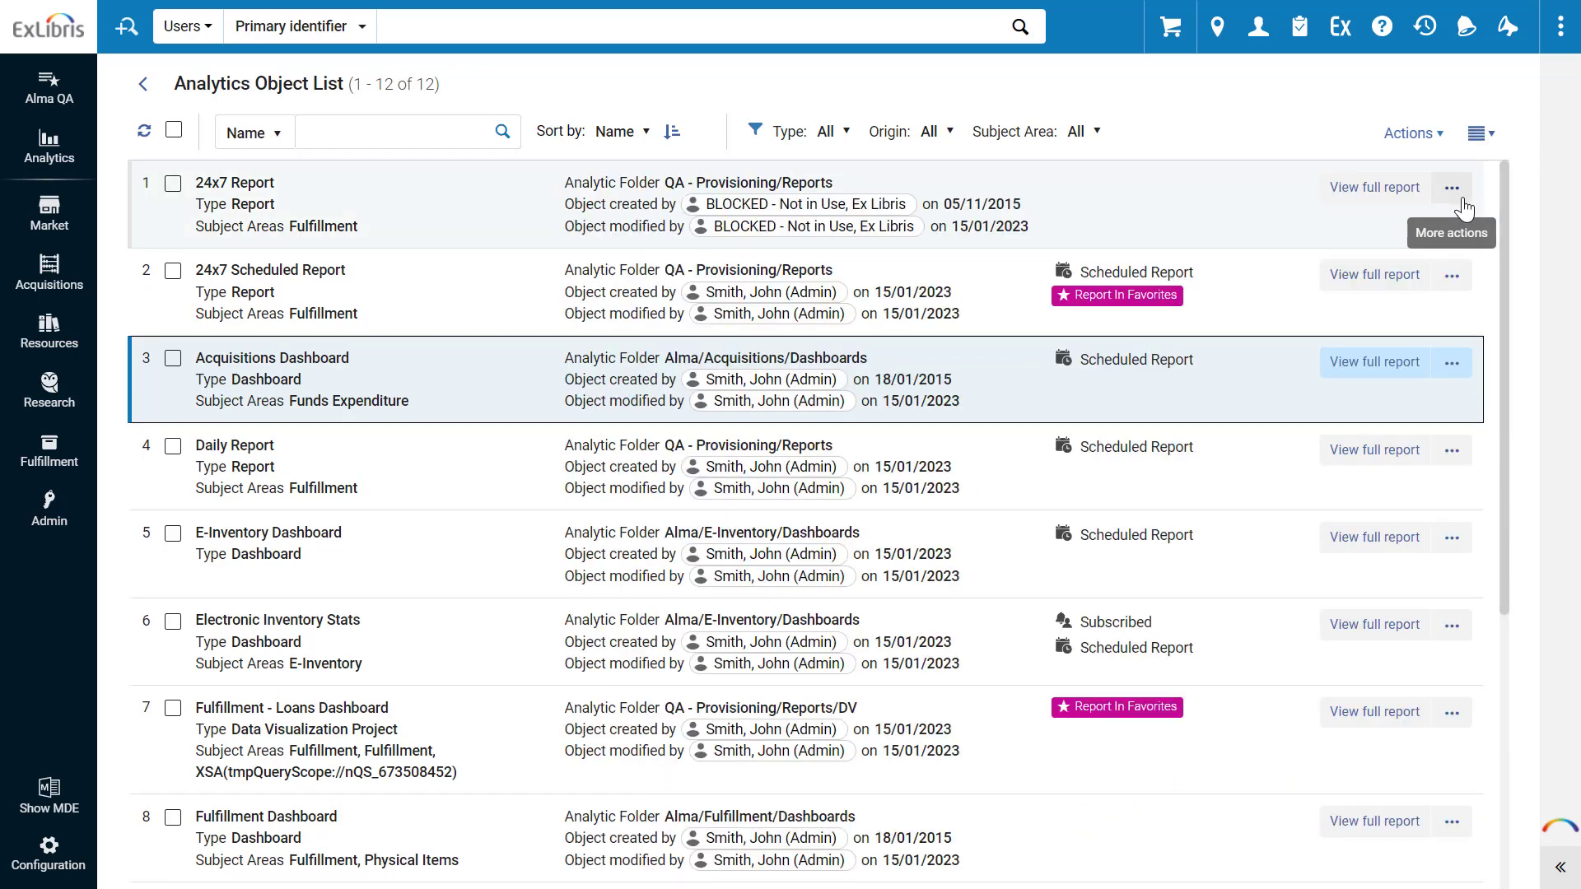
# - Add and save a new Alma Analytics object: folder Alma/E-Inventory/Dashboards, report E-Inventory
pyautogui.click(1413, 133)
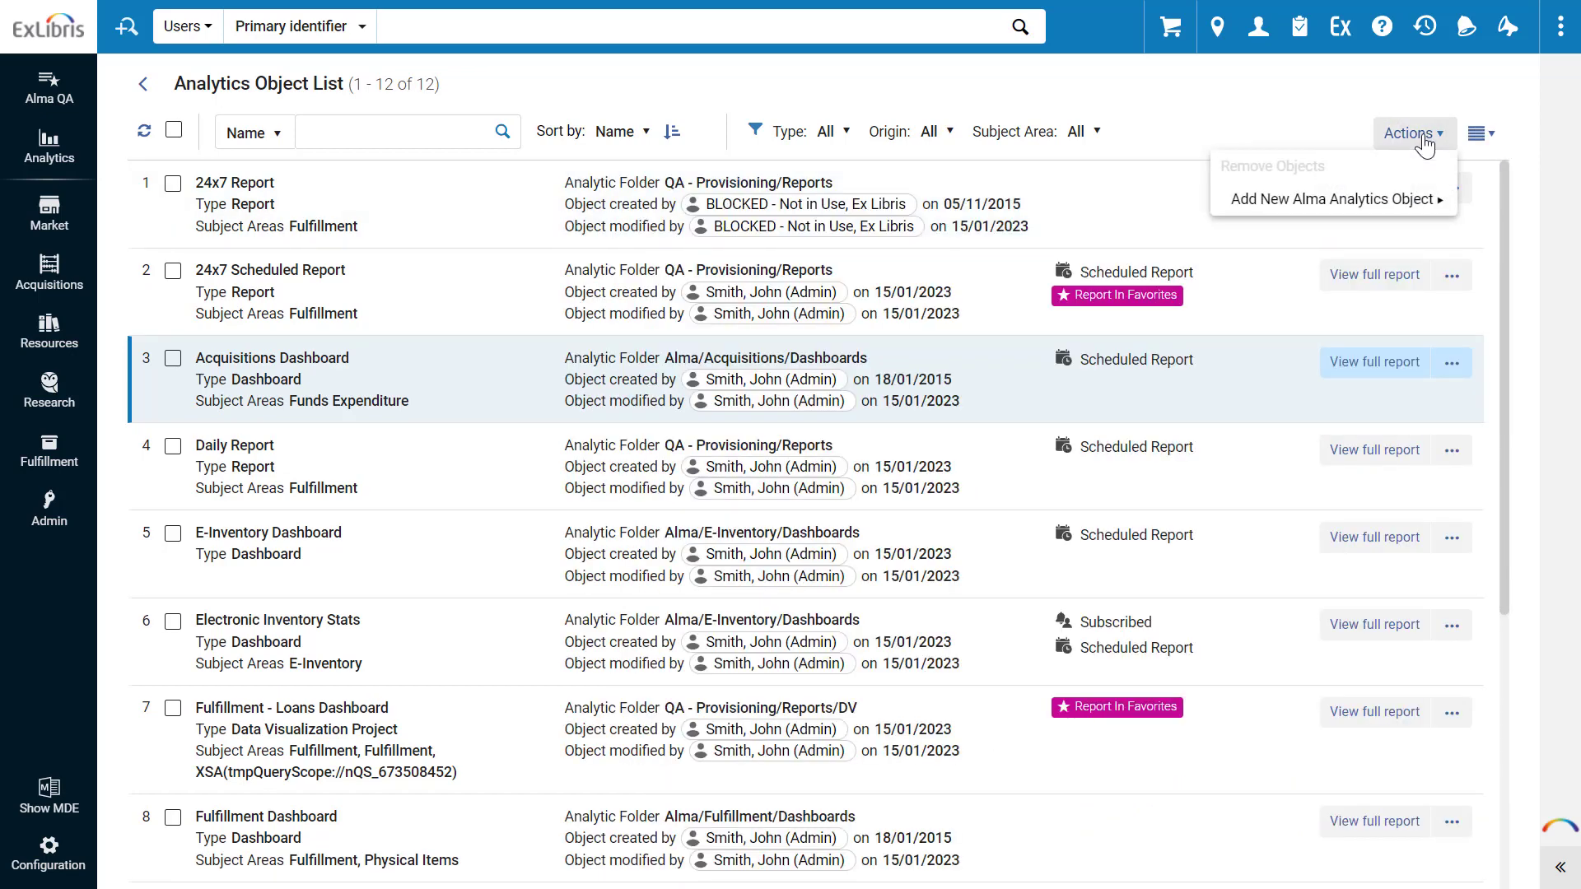
pyautogui.click(1411, 213)
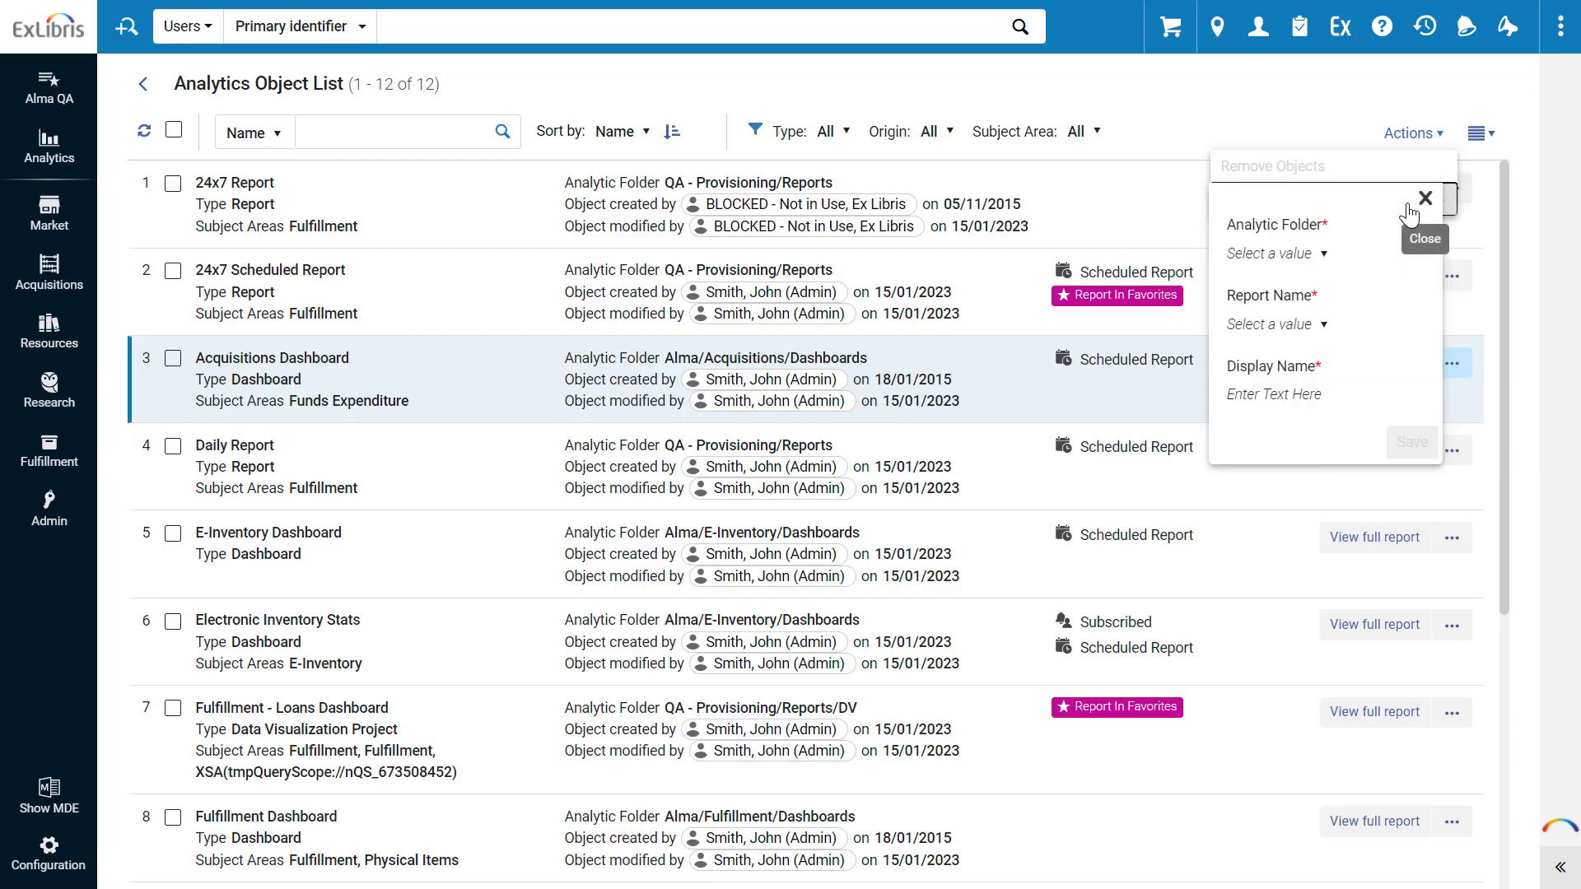
pyautogui.click(1318, 255)
pyautogui.scroll(-3, 1381, 420)
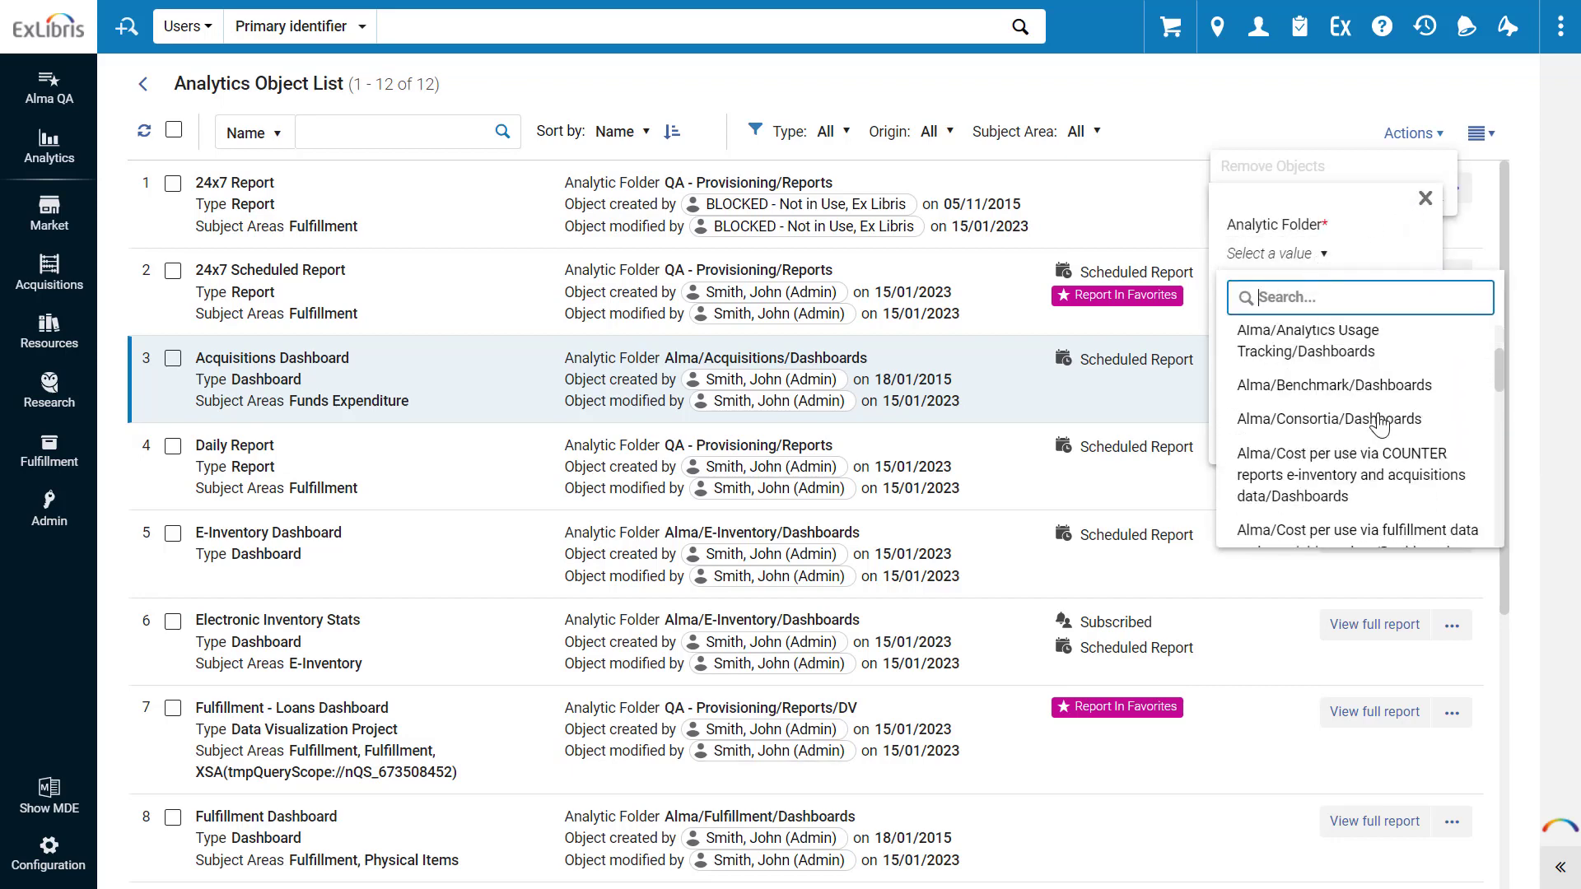
pyautogui.scroll(-2, 1381, 424)
pyautogui.click(1365, 381)
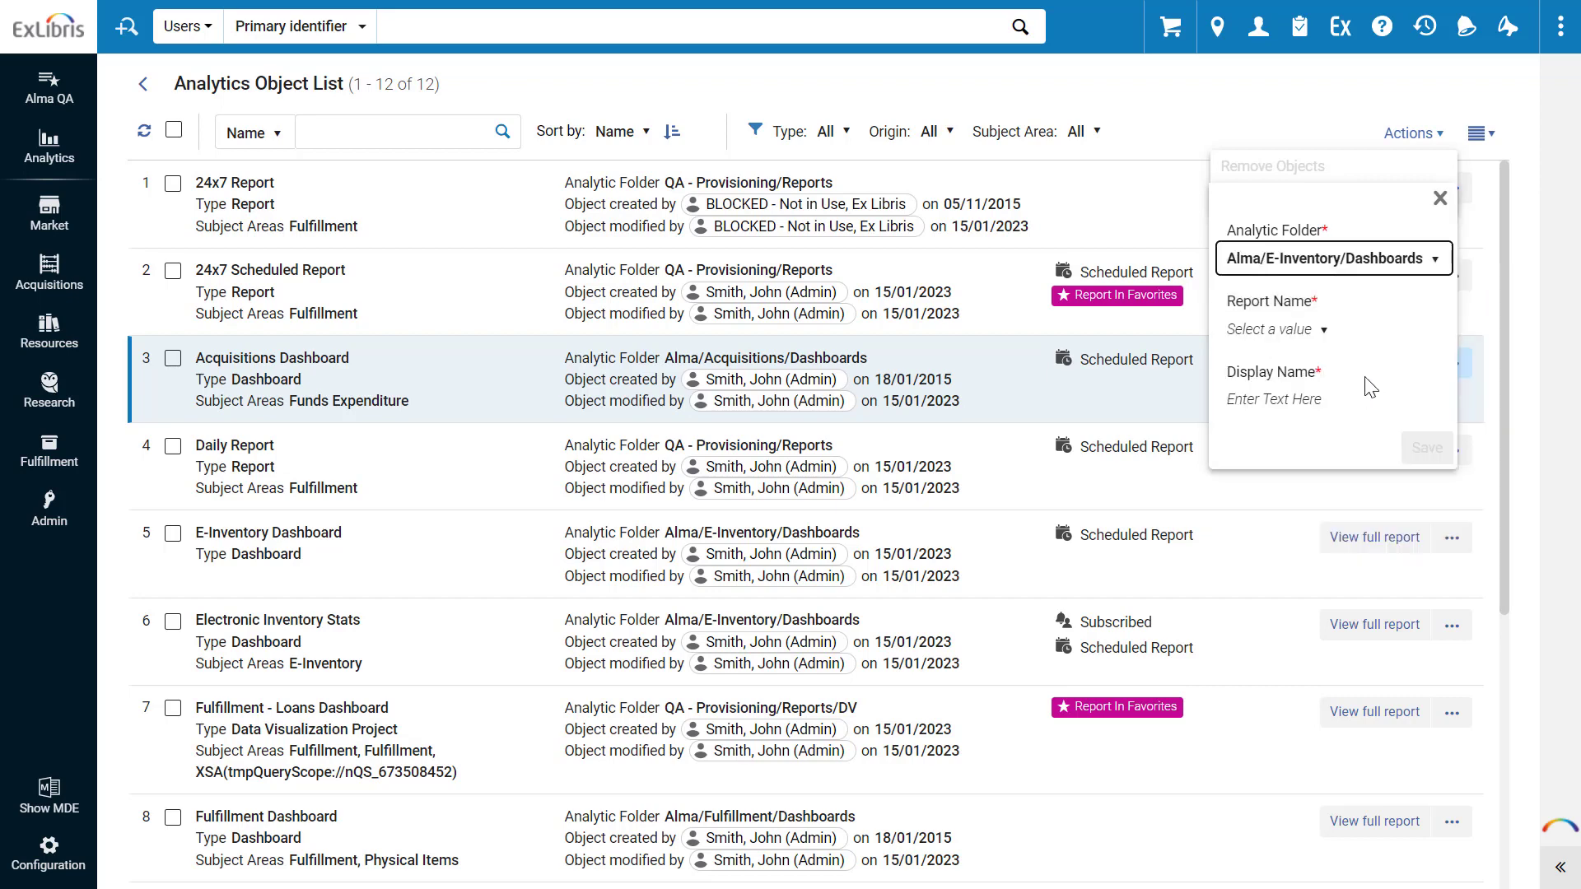
pyautogui.click(1311, 338)
pyautogui.click(1235, 426)
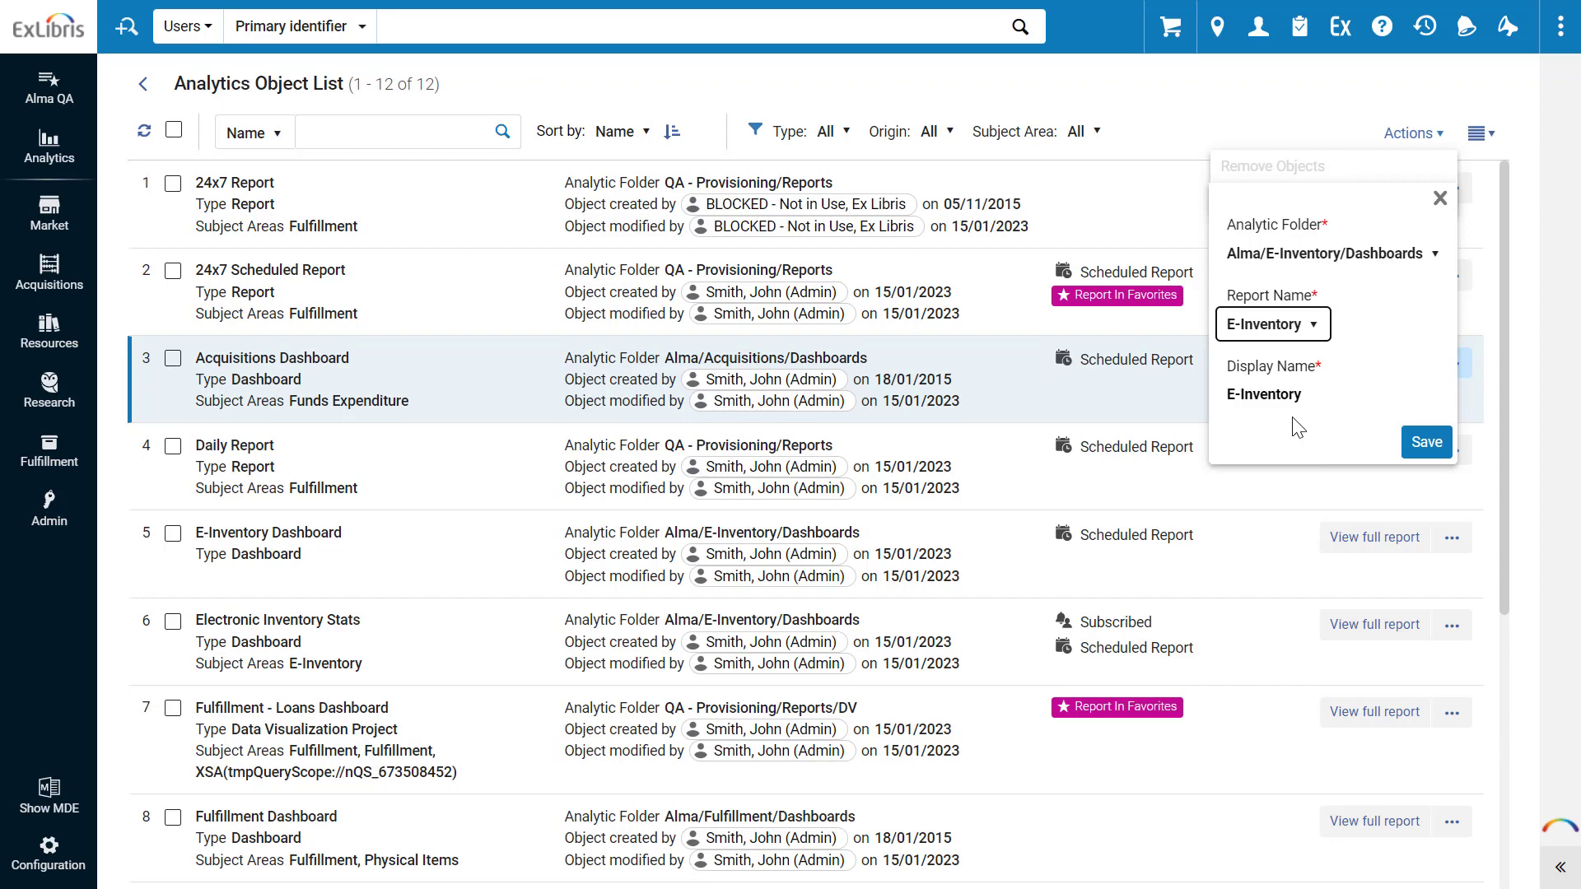
pyautogui.click(1426, 444)
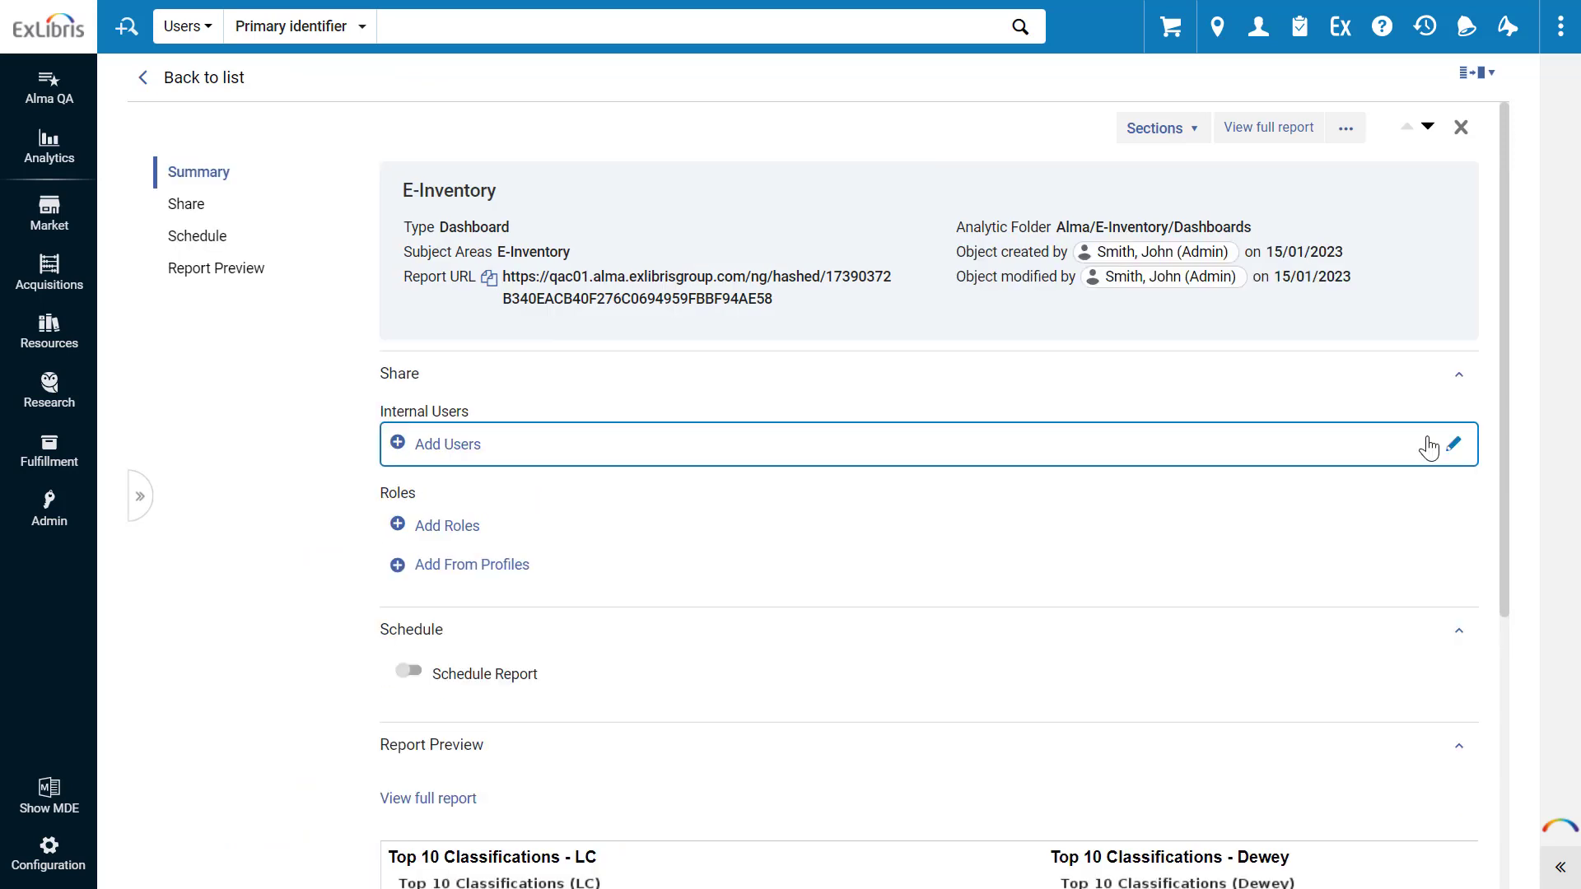
# - Save the description 'E-Inventory usage by top ten classifications' and copy the Report URL
pyautogui.click(774, 221)
pyautogui.click(752, 340)
pyautogui.hotkey('ctrl', 'v')
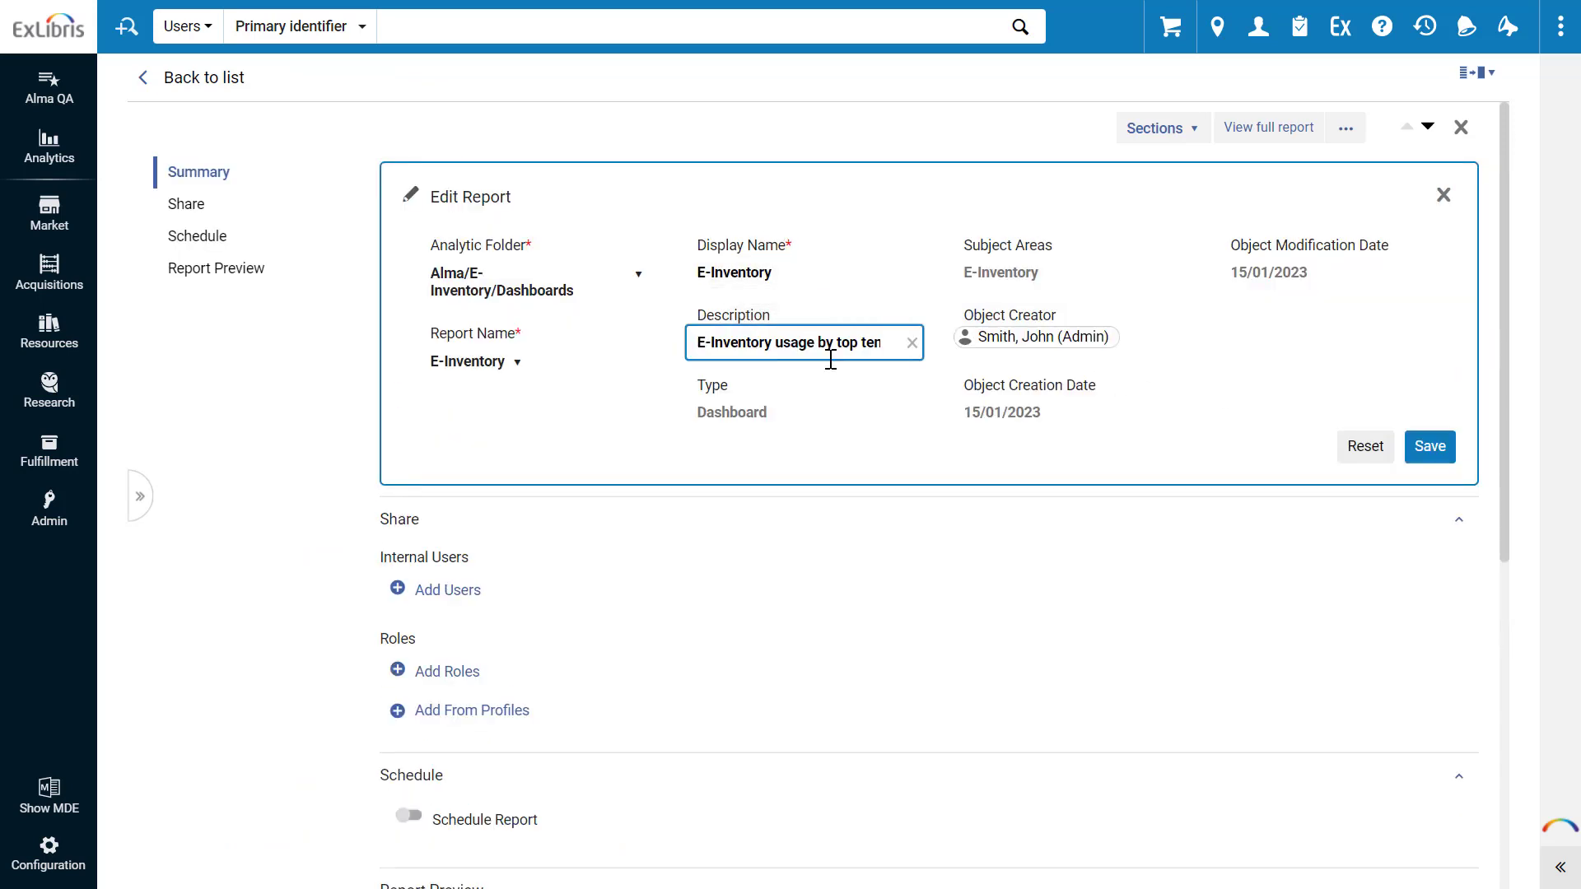
pyautogui.click(1430, 449)
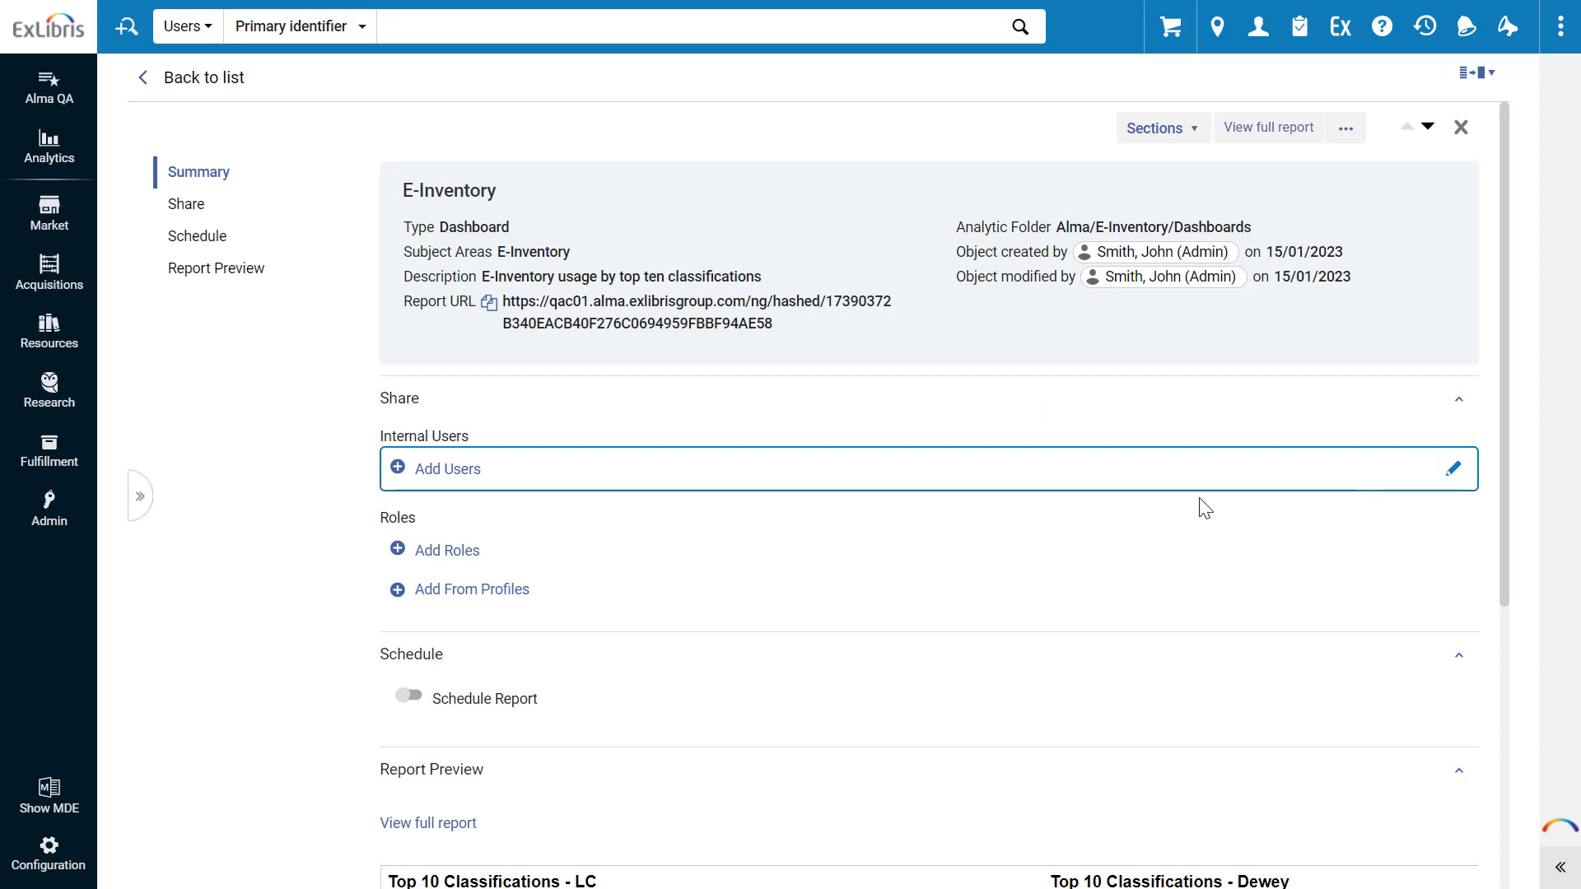
pyautogui.click(489, 303)
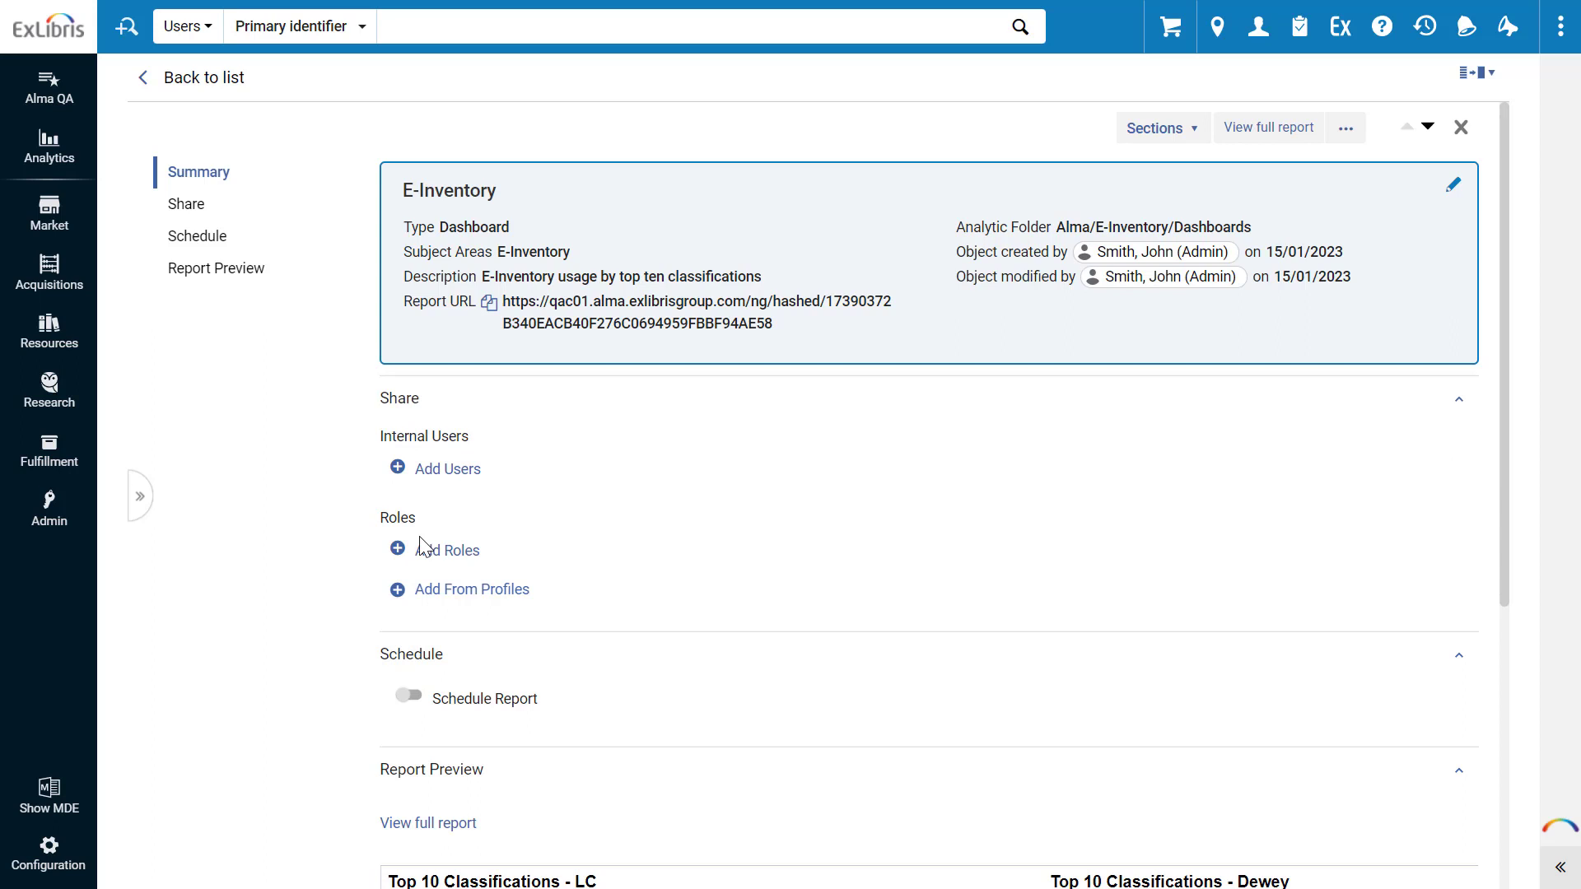
pyautogui.scroll(-2, 552, 618)
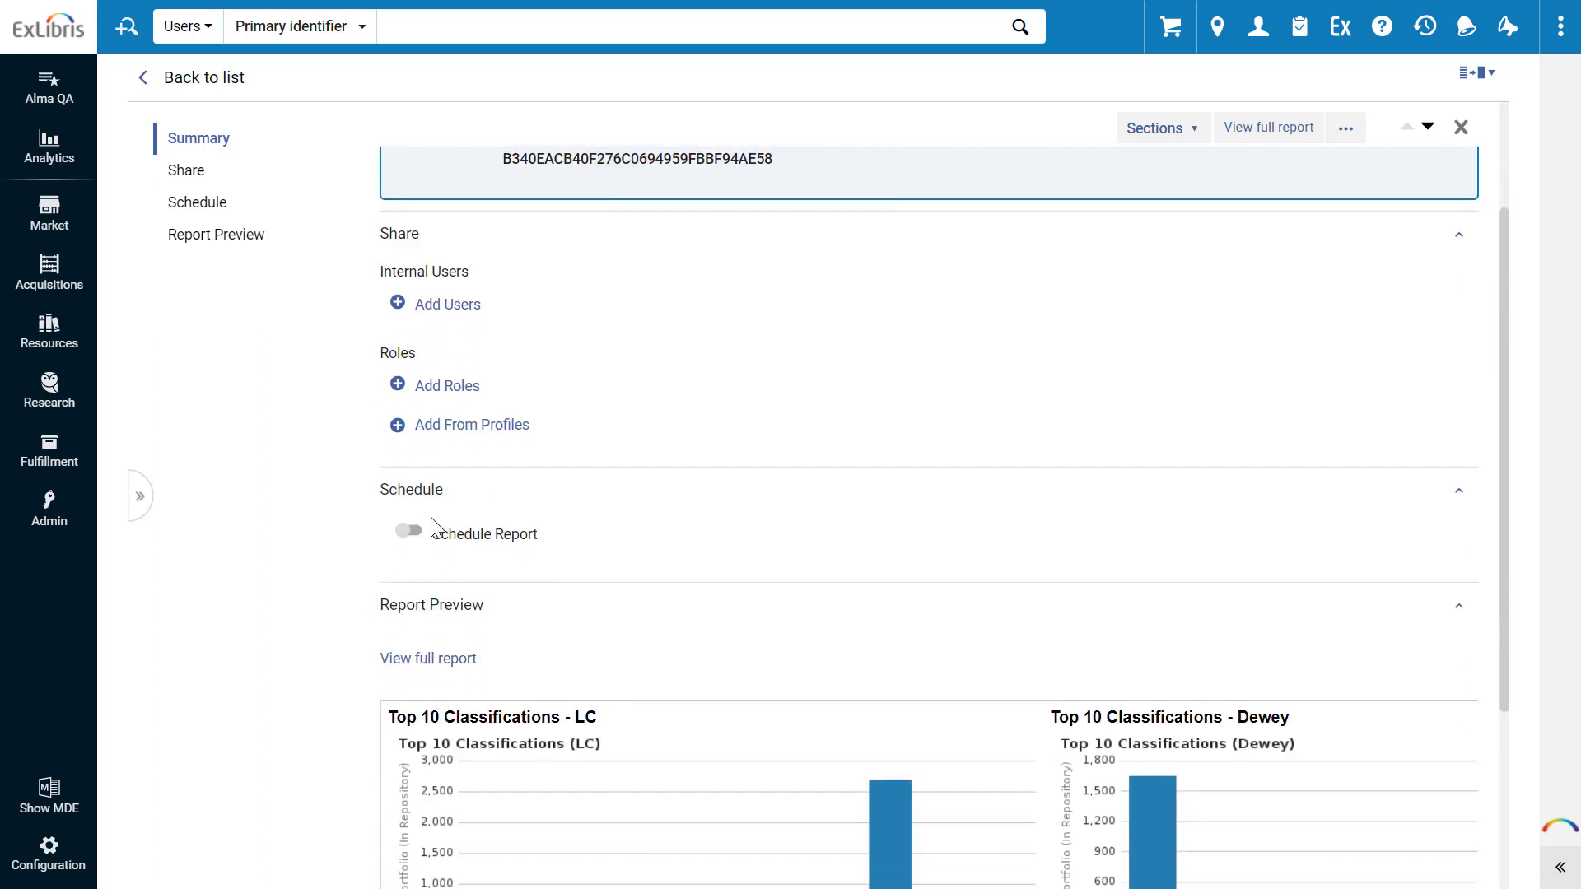
# - Enable scheduling, set it to weekly, recurring every 1 week on Sunday, then subscribe
pyautogui.click(418, 542)
pyautogui.scroll(-2, 420, 577)
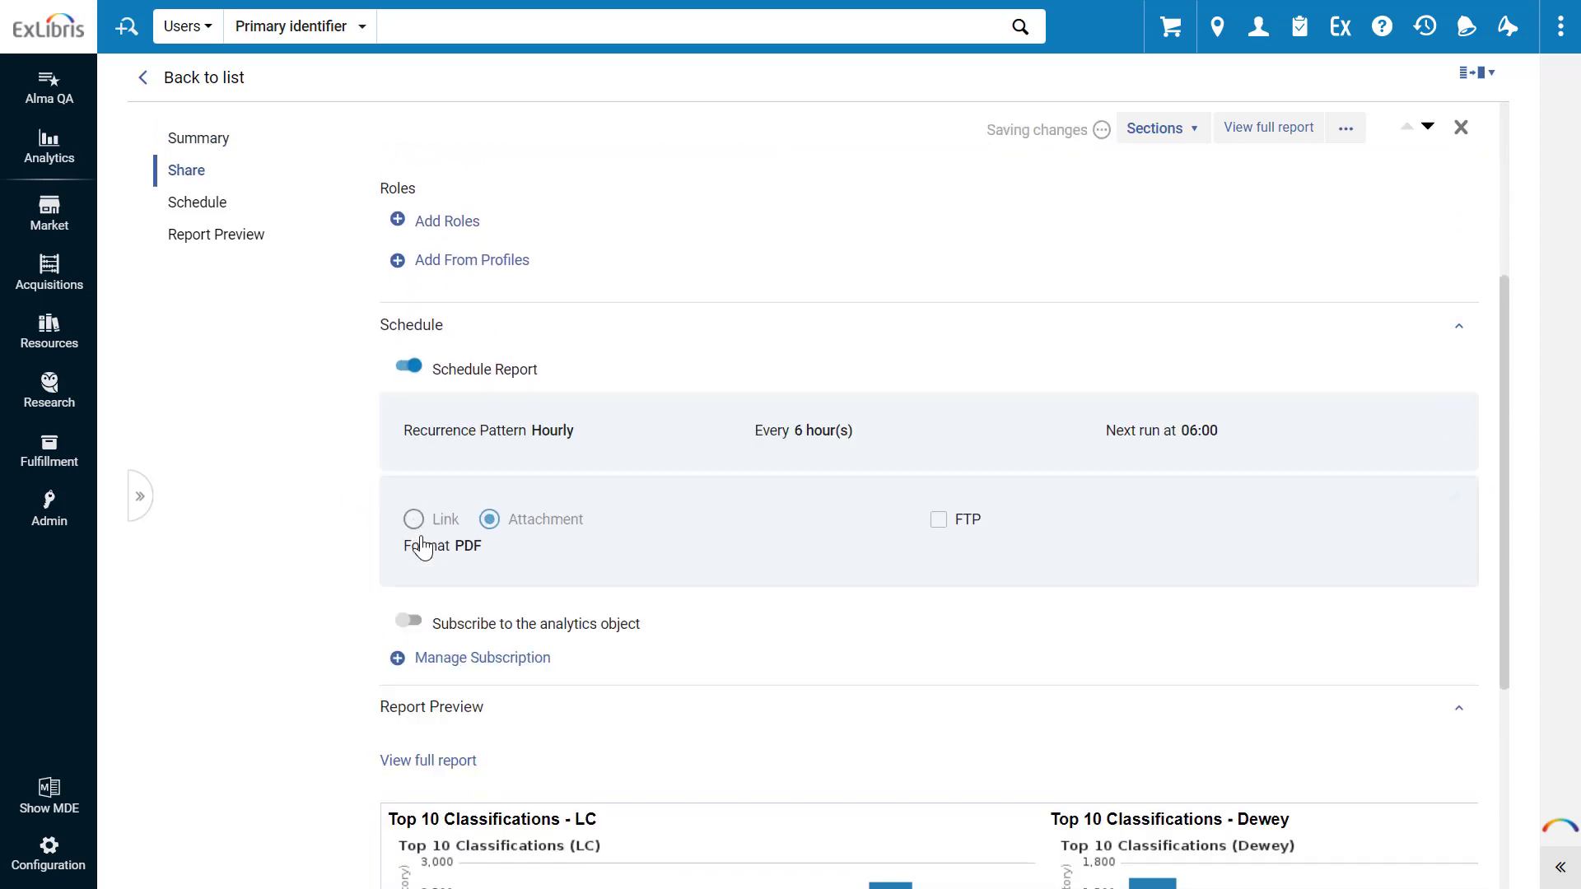
pyautogui.click(547, 437)
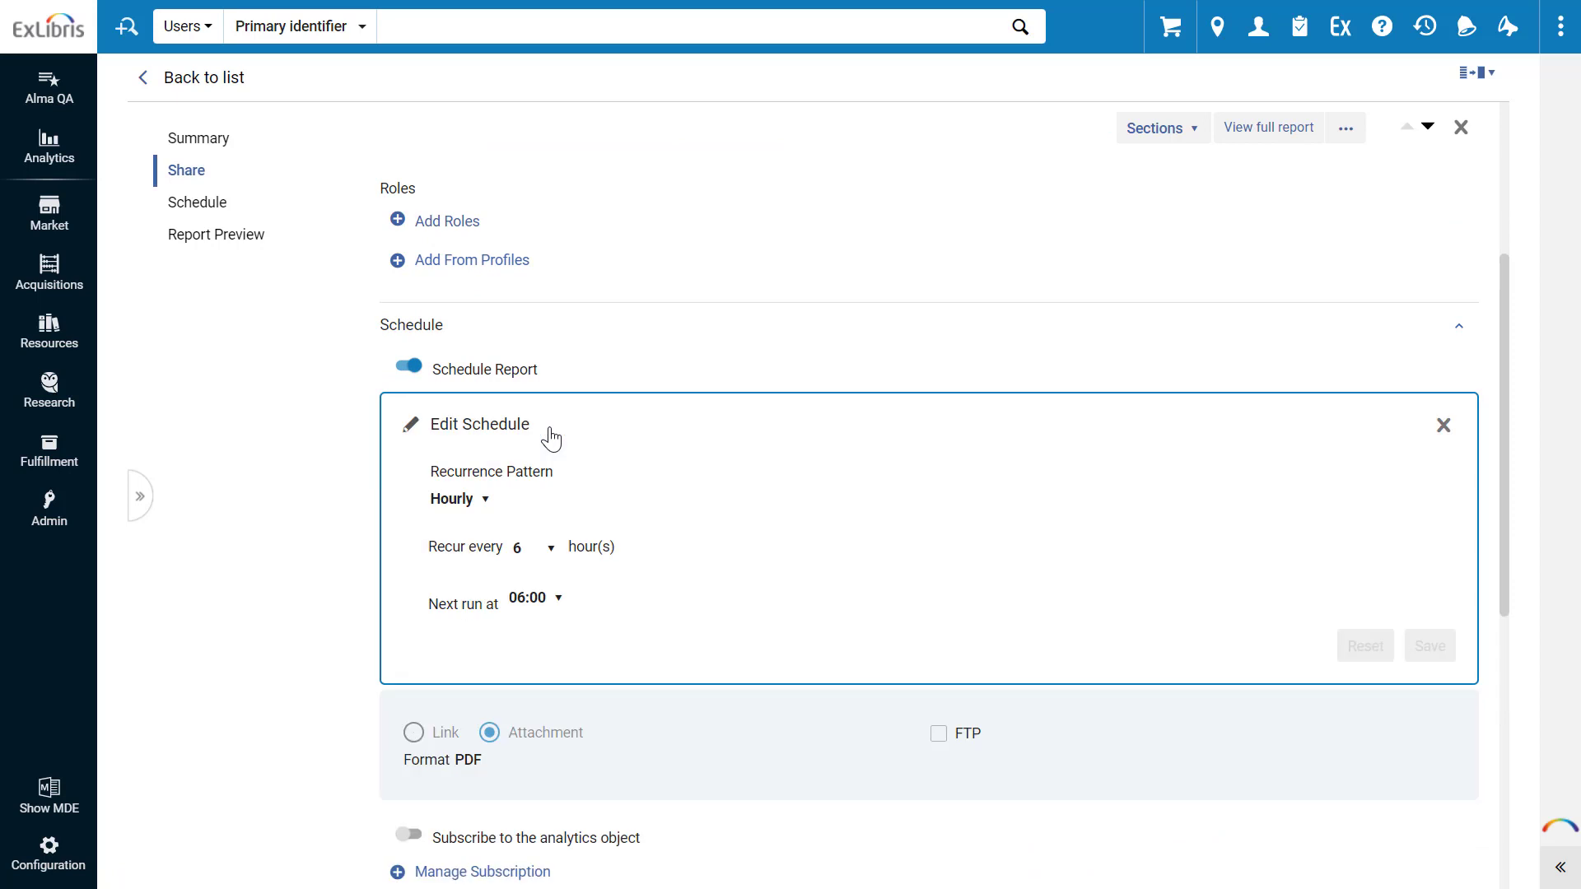
pyautogui.click(461, 500)
pyautogui.click(492, 659)
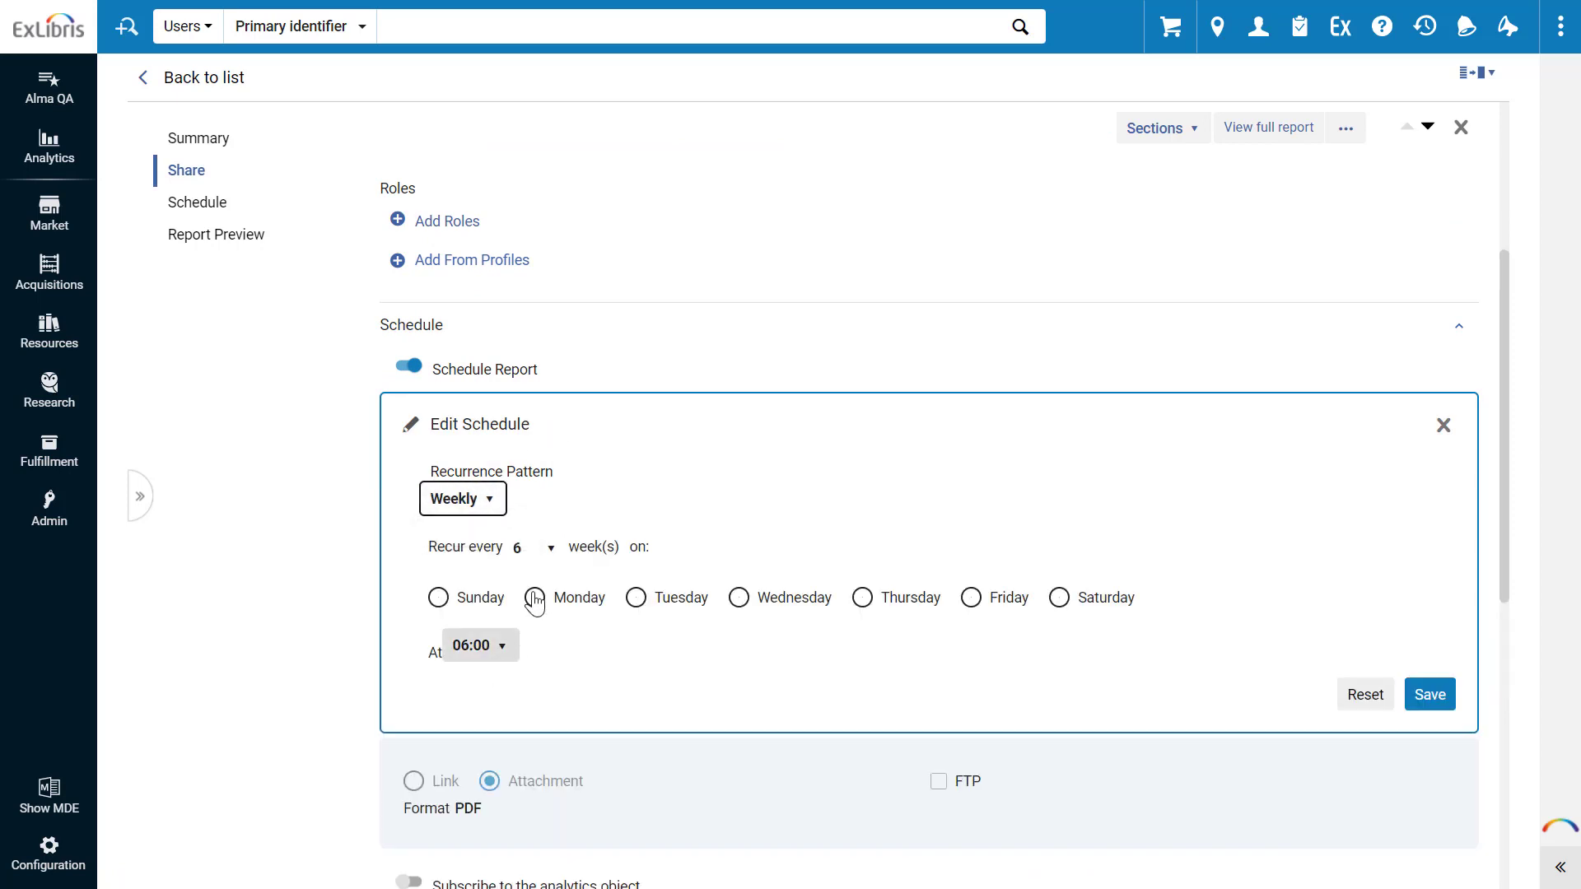
pyautogui.click(533, 548)
pyautogui.click(547, 645)
pyautogui.click(448, 597)
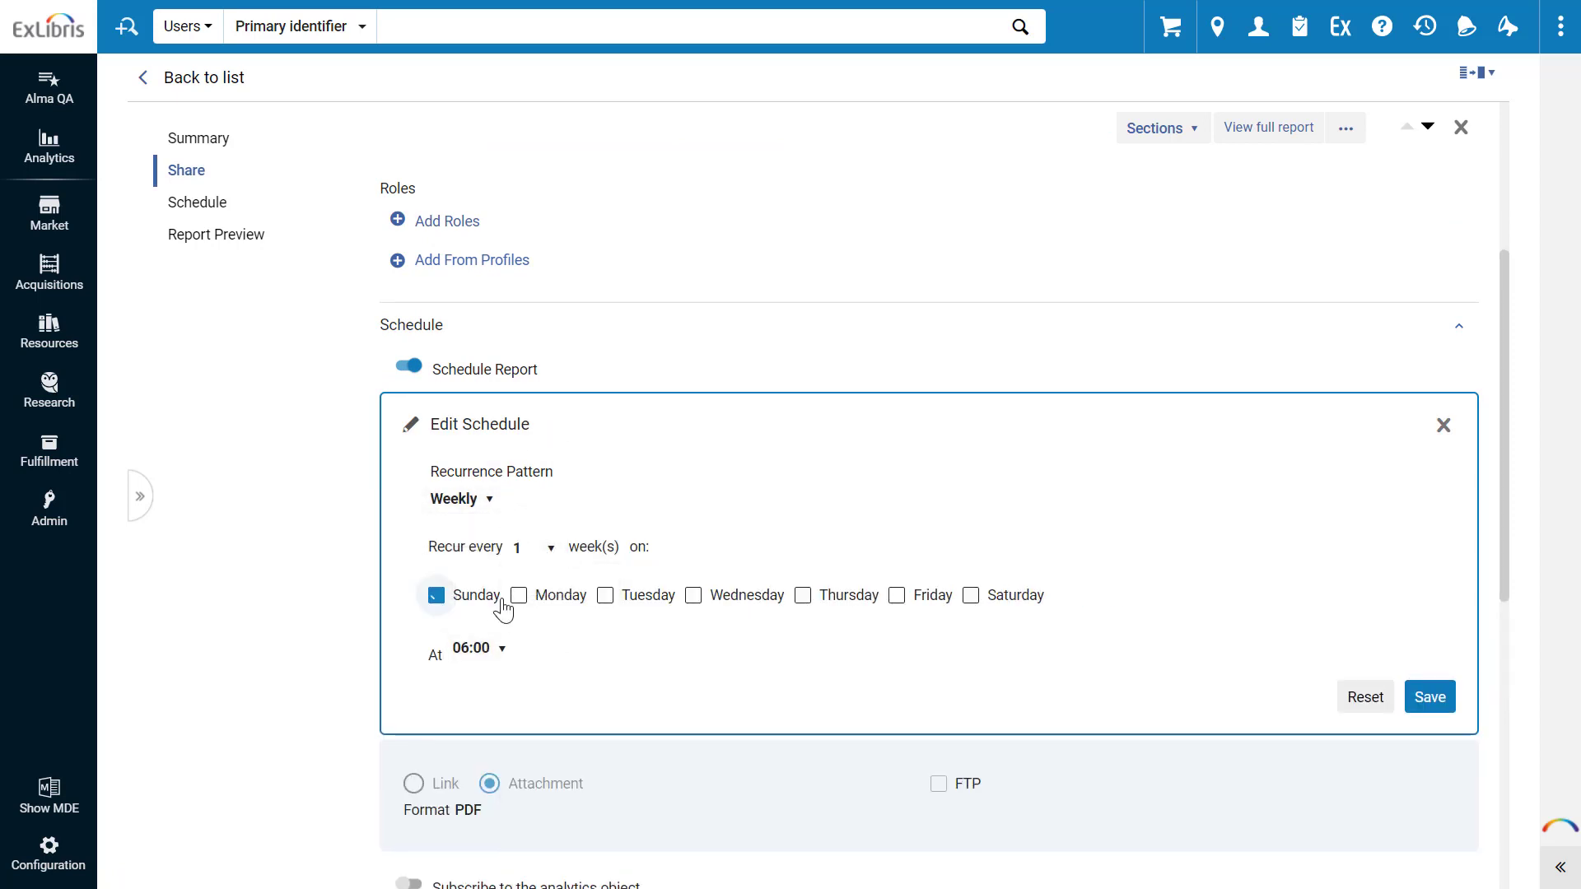
pyautogui.click(1418, 698)
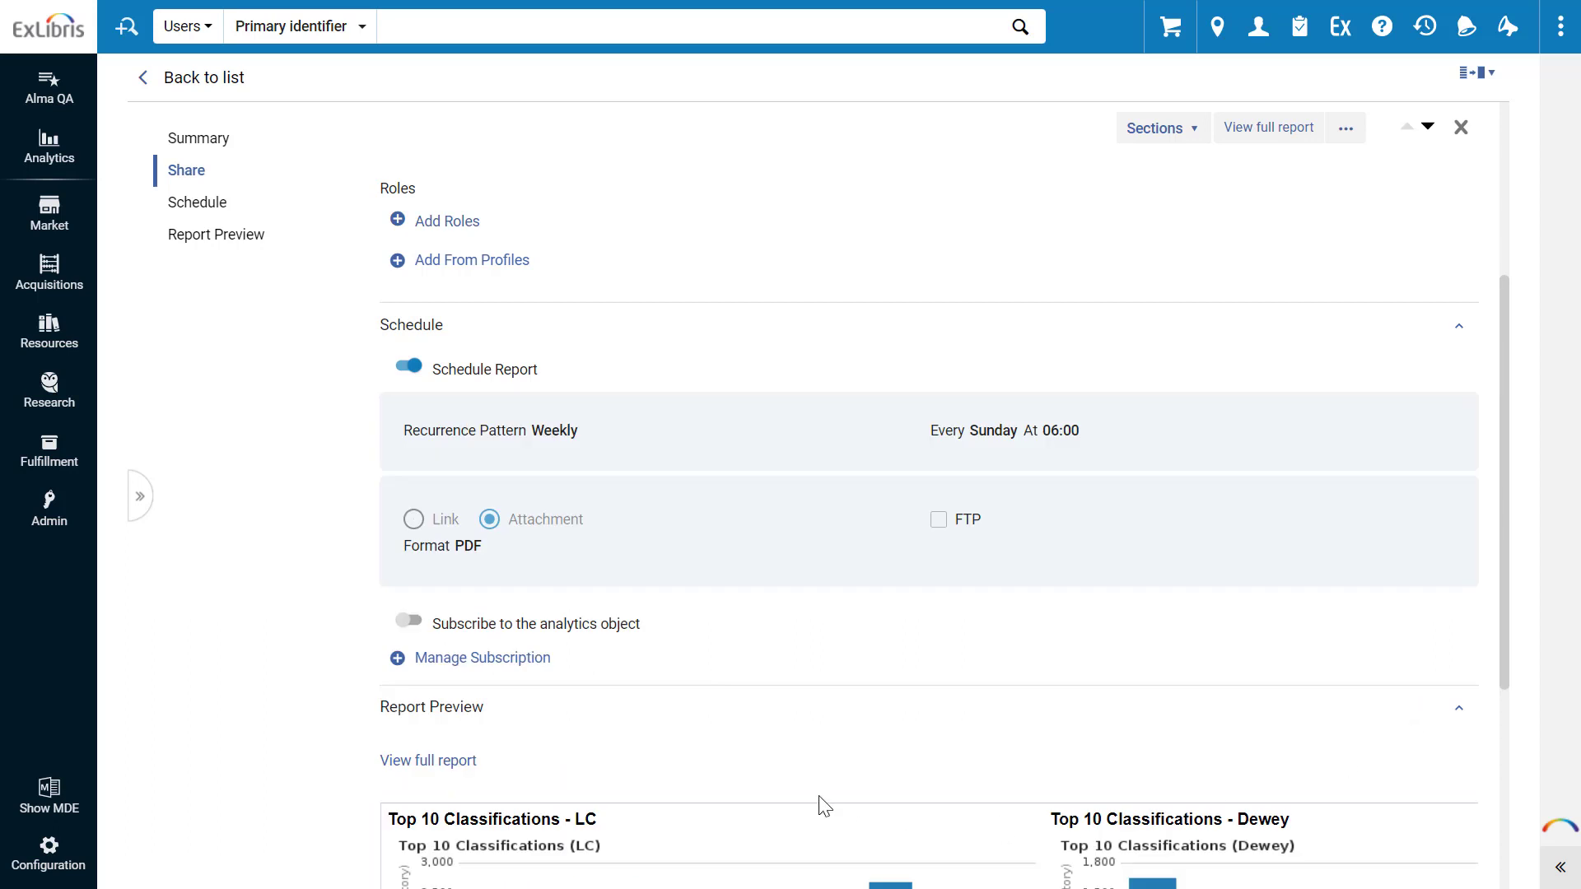
pyautogui.click(408, 621)
# - Go back to the analytics object list and open the Analytics navigation menu
pyautogui.click(219, 82)
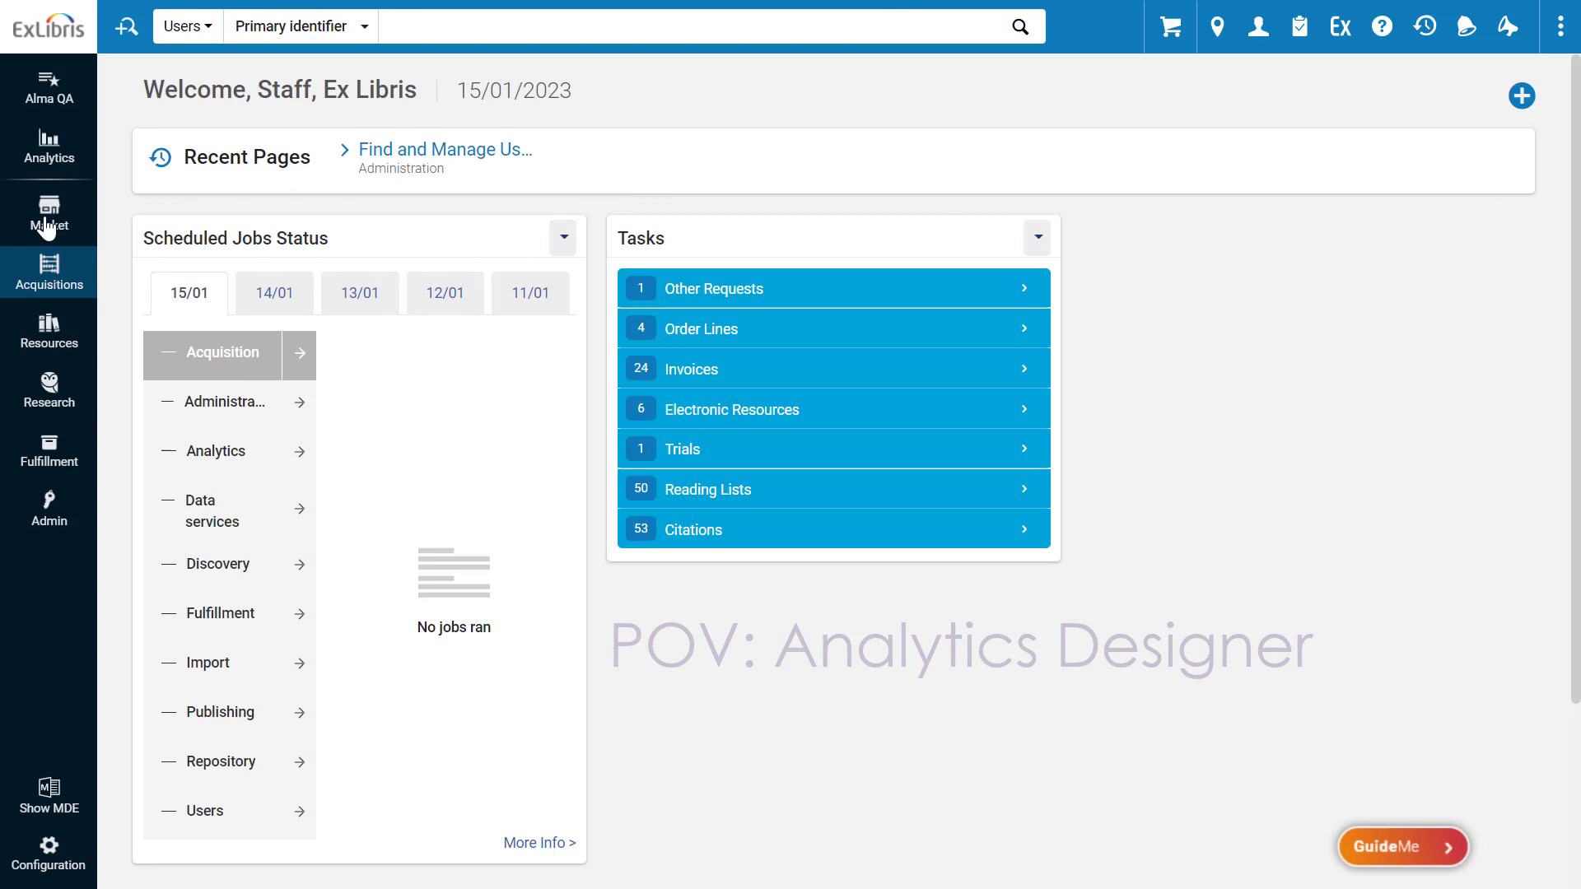
pyautogui.click(51, 143)
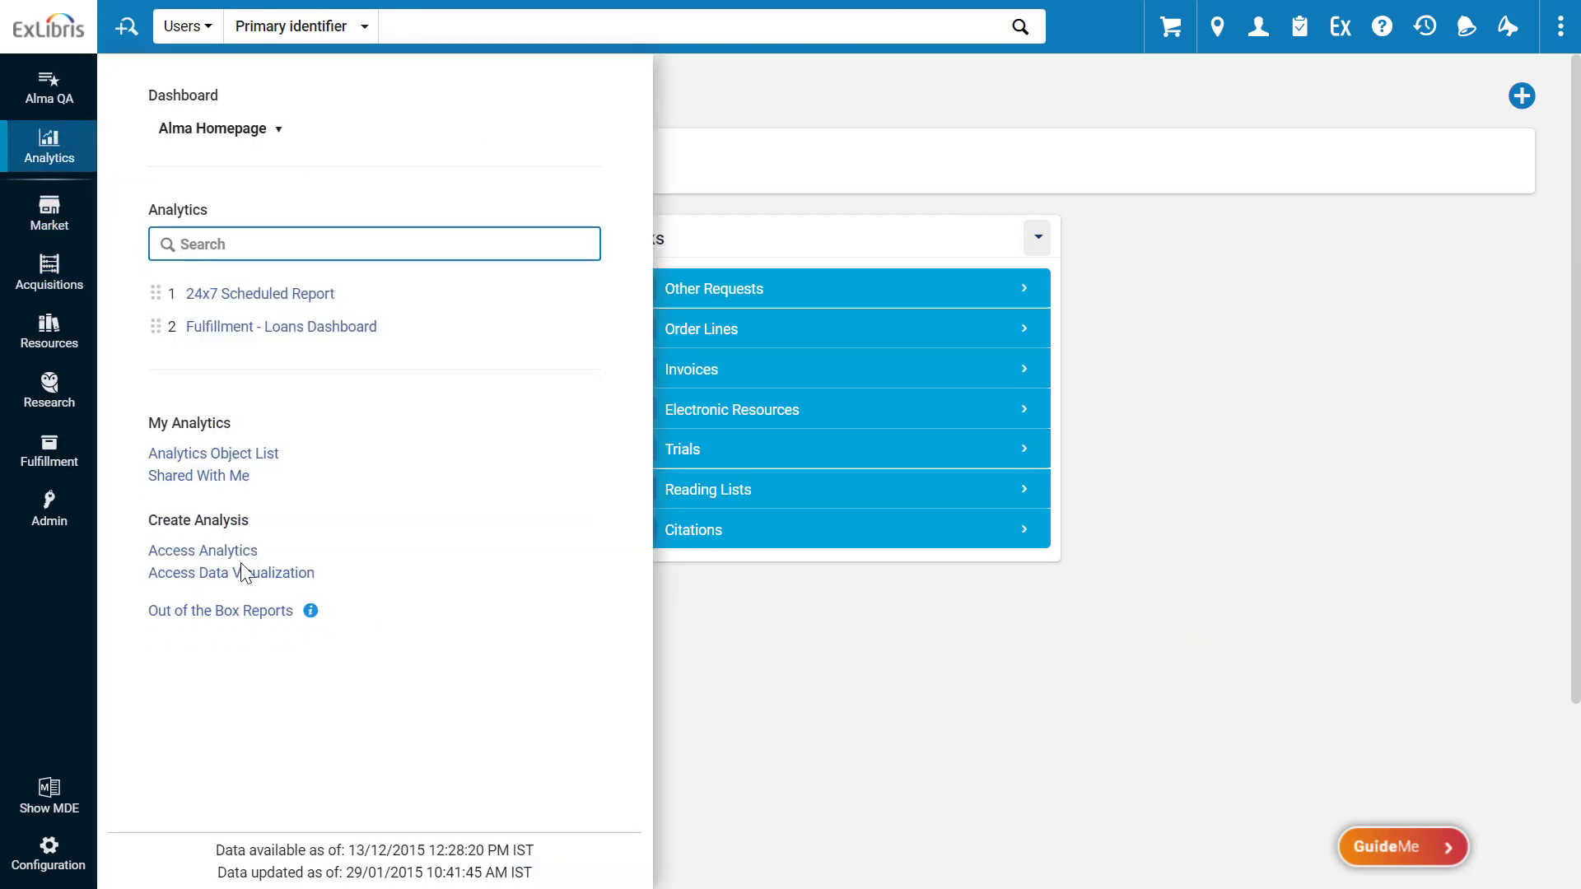